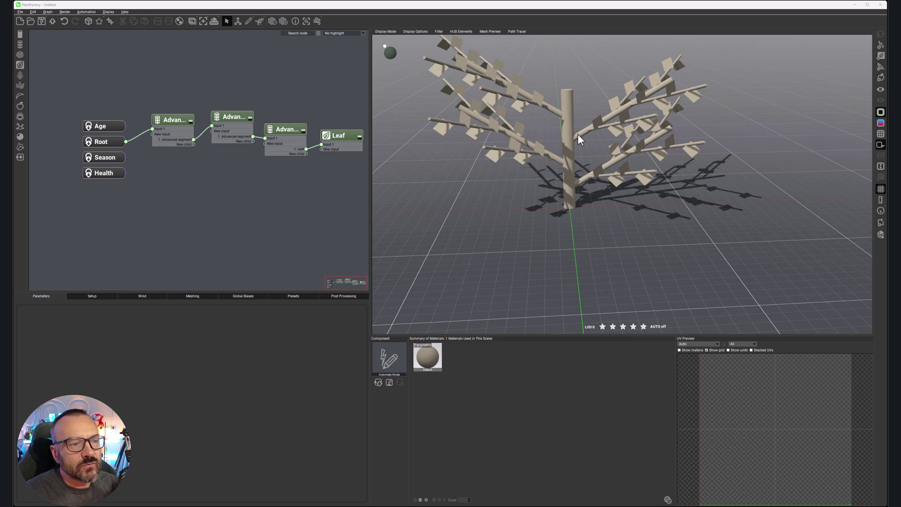
Step: Orbit the view around the tree and bring up the Display Mode list with Shaded checked
{"action": "left_click_drag", "start_coordinate": [660, 169], "coordinate": [679, 235]}
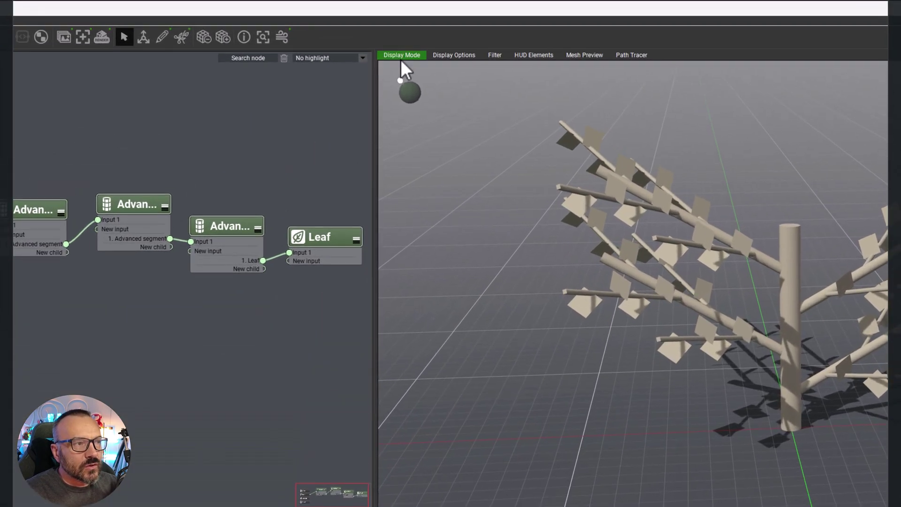
{"action": "left_click", "coordinate": [385, 31]}
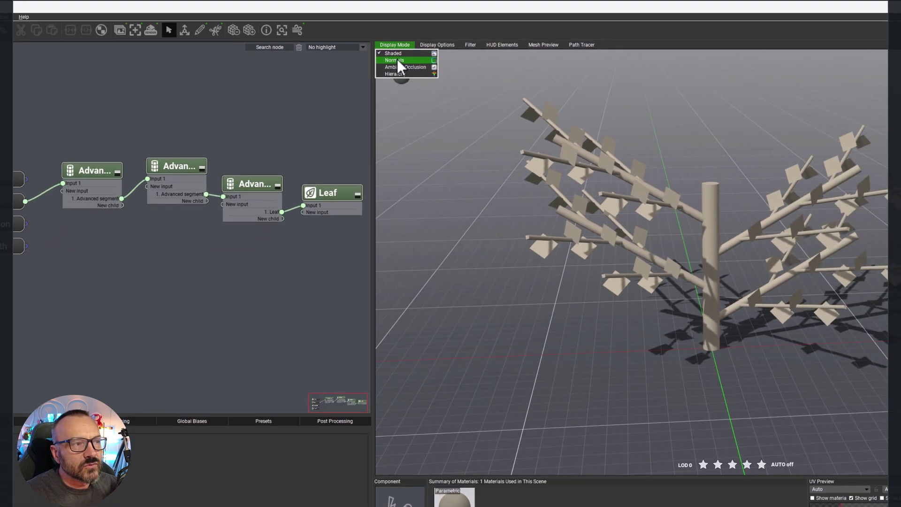
Step: Preview the tree in Normals display mode, then switch the viewport back to Shaded
{"action": "left_click", "coordinate": [398, 74]}
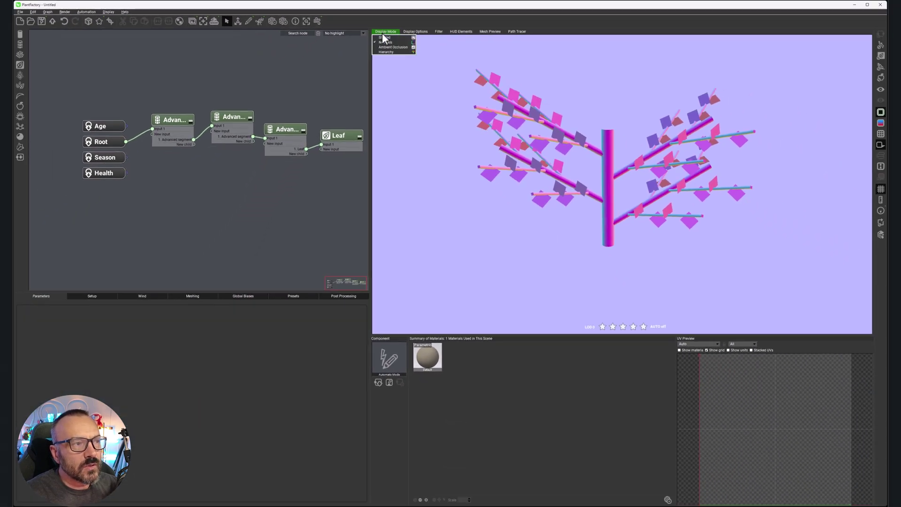
{"action": "left_click", "coordinate": [384, 38]}
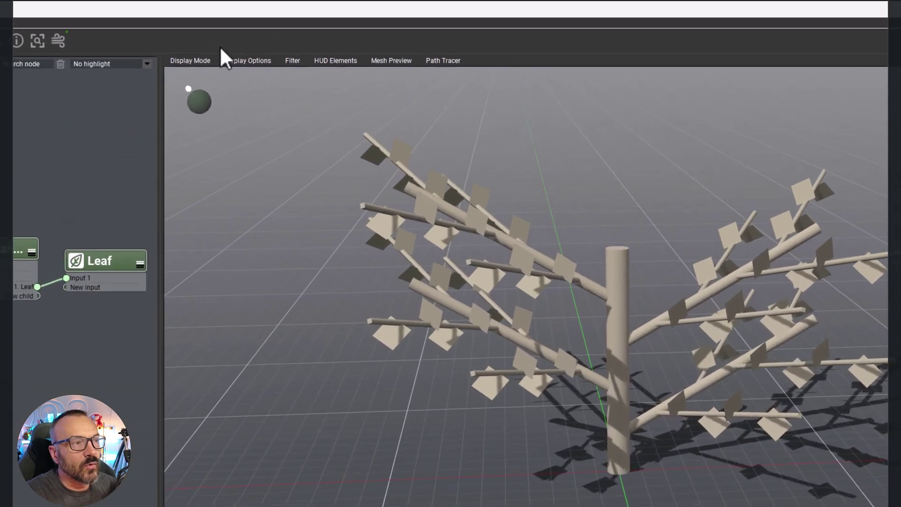
Step: Turn the wireframe overlay on and back off in the viewport Display Options
{"action": "left_click", "coordinate": [415, 32]}
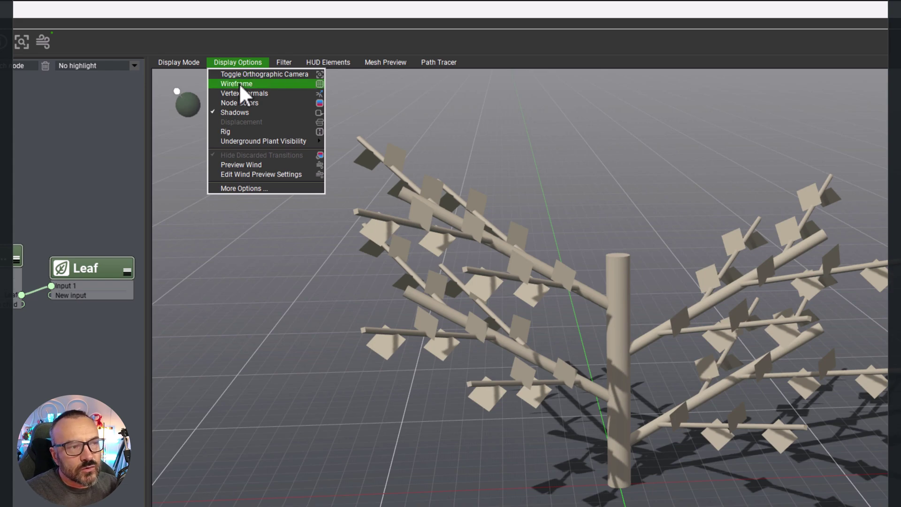
{"action": "left_click", "coordinate": [239, 83]}
{"action": "left_click", "coordinate": [237, 61]}
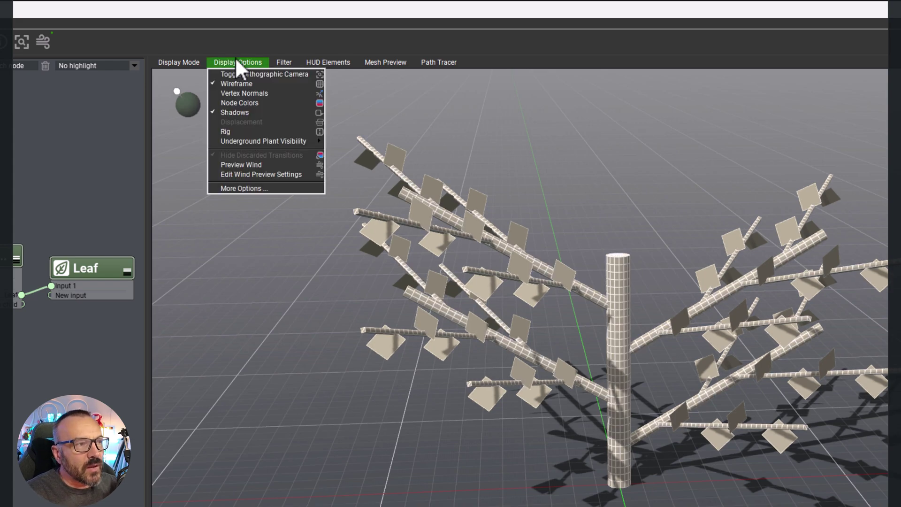
{"action": "left_click", "coordinate": [236, 83]}
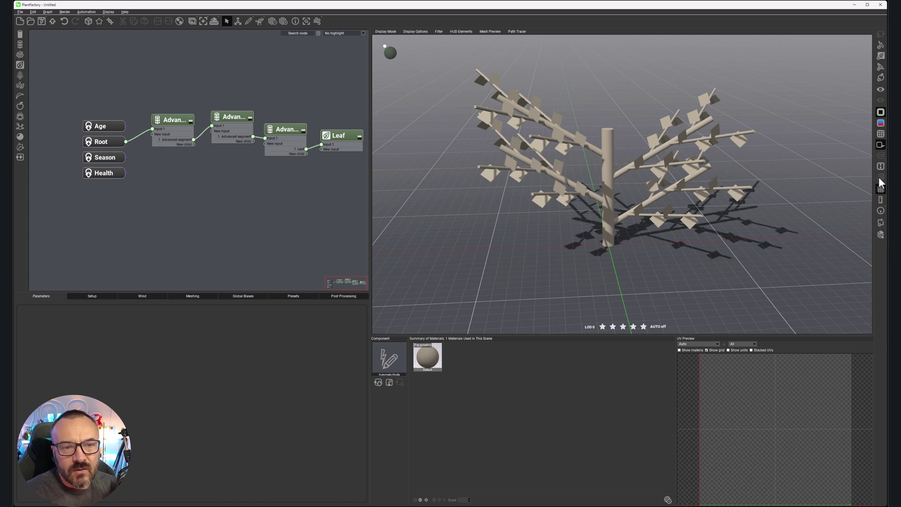
Step: Try the checker and node-colour previews, leave node colours on, and select the second Advanced segment node
{"action": "left_click", "coordinate": [881, 135]}
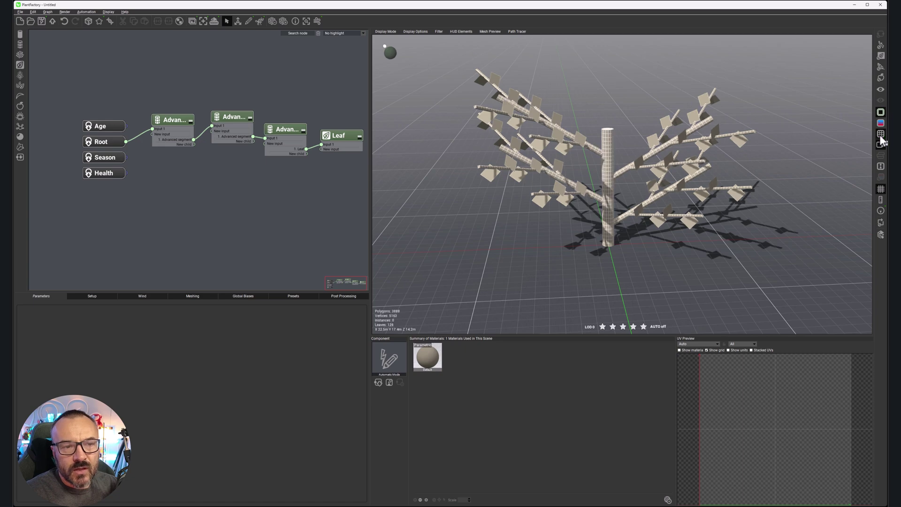
{"action": "left_click", "coordinate": [881, 137]}
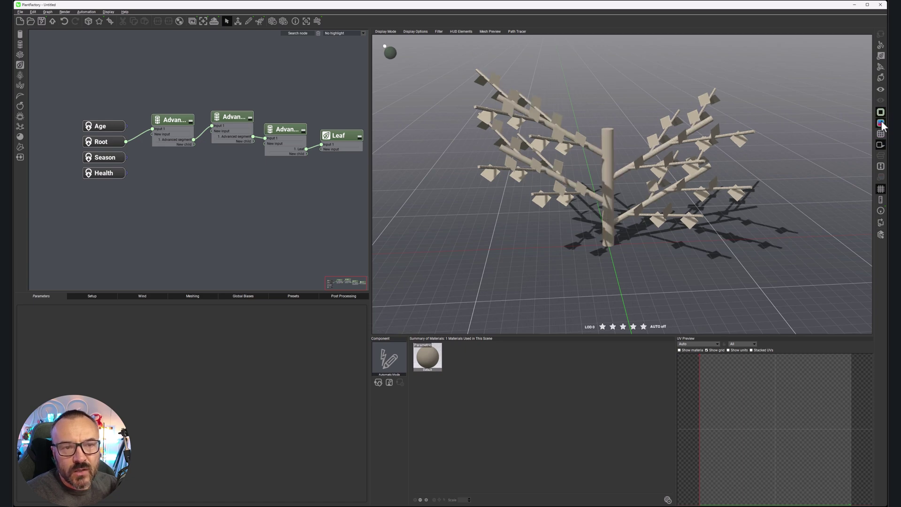
{"action": "left_click", "coordinate": [881, 123]}
{"action": "left_click", "coordinate": [881, 124]}
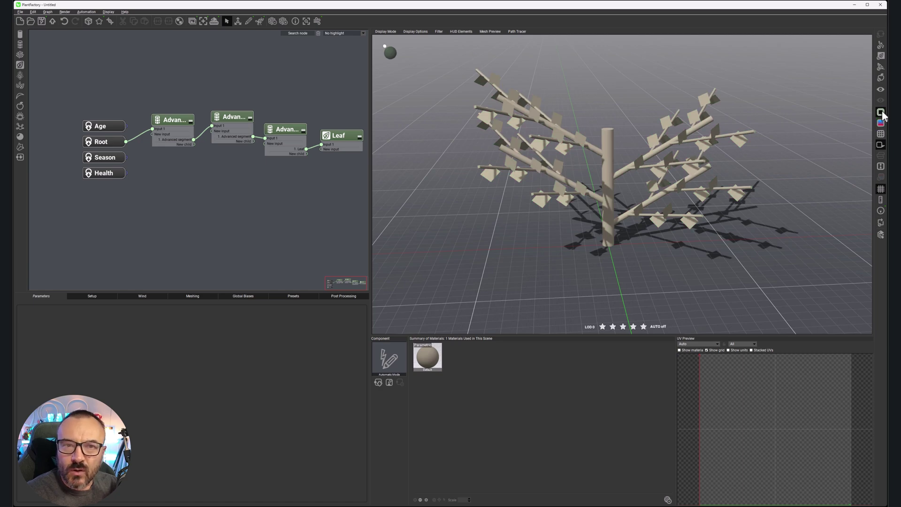
{"action": "left_click", "coordinate": [881, 123]}
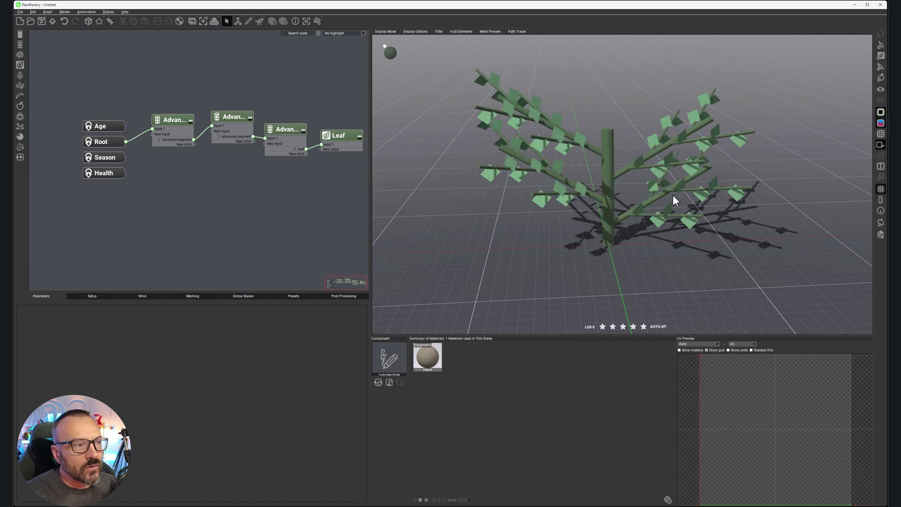
{"action": "left_click", "coordinate": [231, 116]}
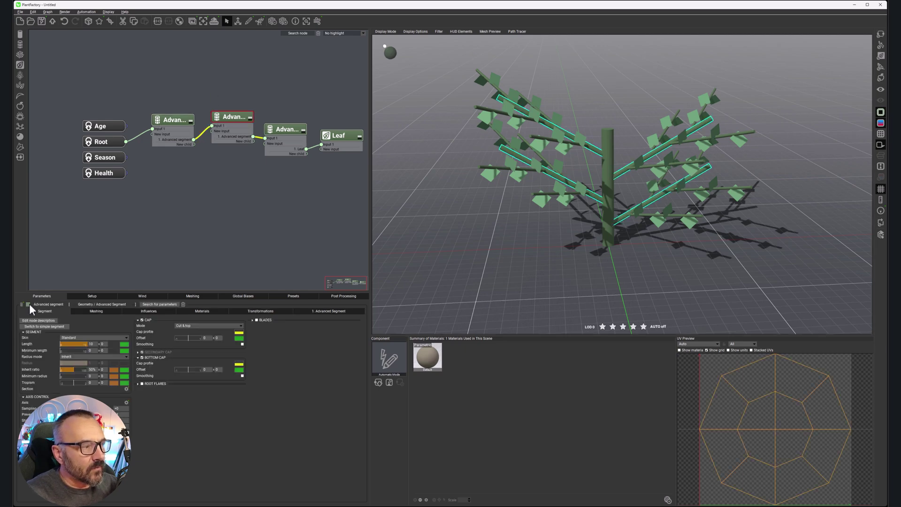
Step: Set the second Advanced segment node's colour to red
{"action": "left_click", "coordinate": [29, 304]}
{"action": "left_click", "coordinate": [119, 237]}
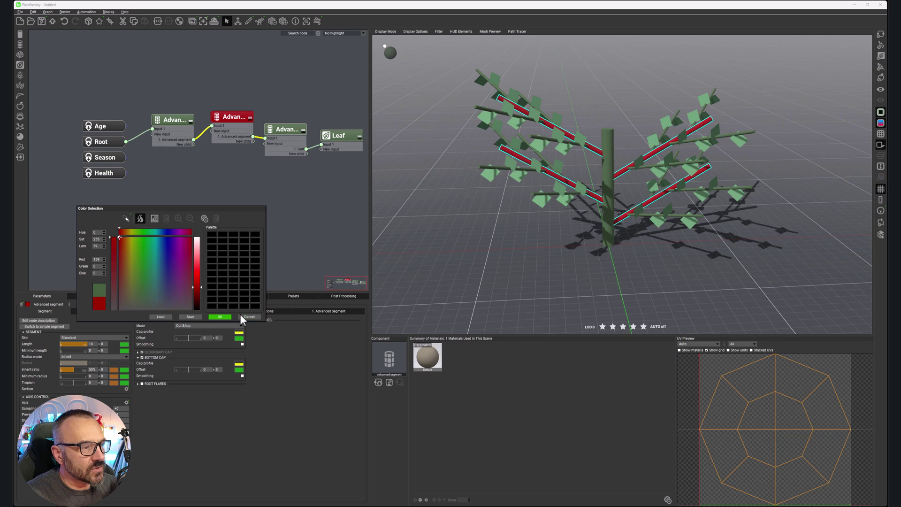
{"action": "left_click", "coordinate": [216, 317]}
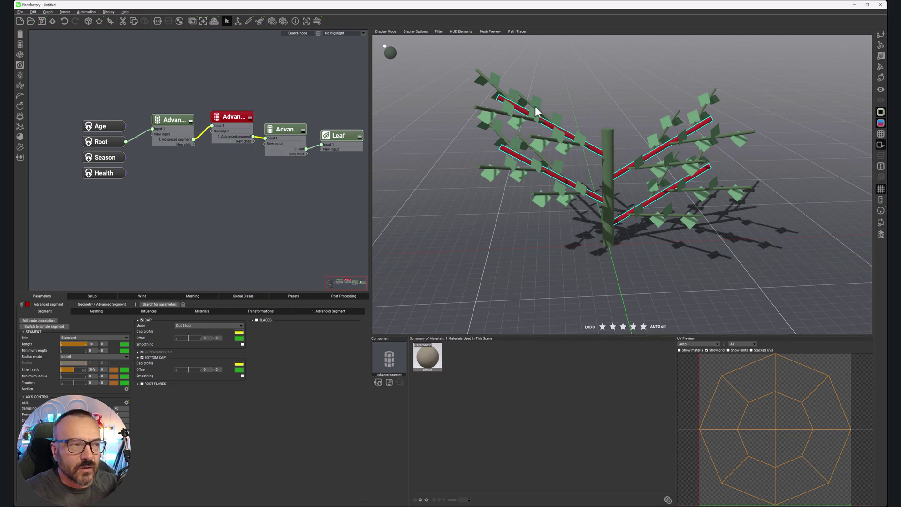
Step: Turn off the node-colour preview and the branch selection outlines
{"action": "left_click", "coordinate": [880, 122]}
{"action": "left_click", "coordinate": [880, 113]}
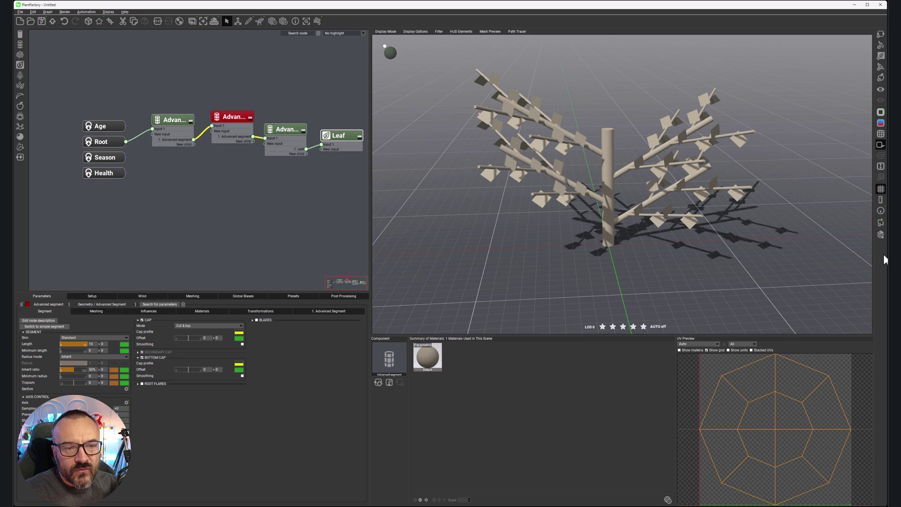
{"action": "left_click", "coordinate": [416, 32]}
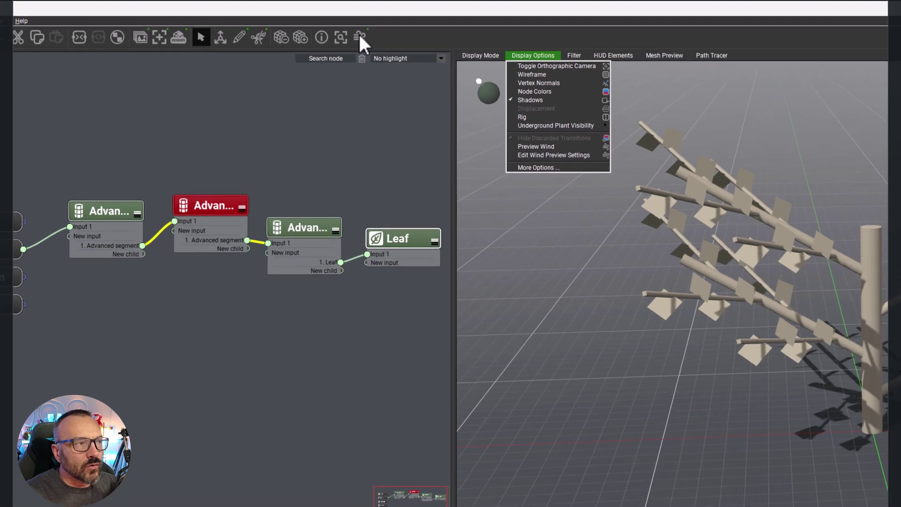
Step: Toggle the wind preview, hide then reshow the leaf nodes via Filter, and list the HUD elements
{"action": "left_click", "coordinate": [365, 38]}
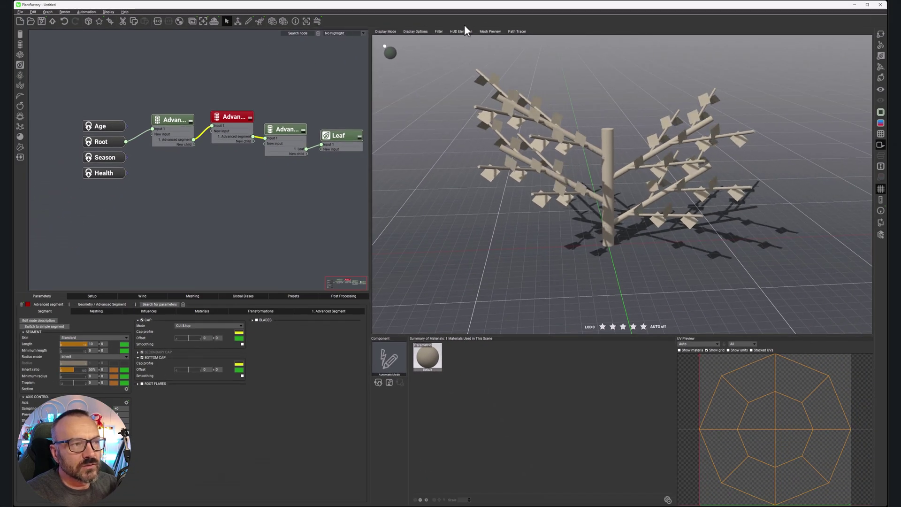
{"action": "left_click", "coordinate": [437, 32]}
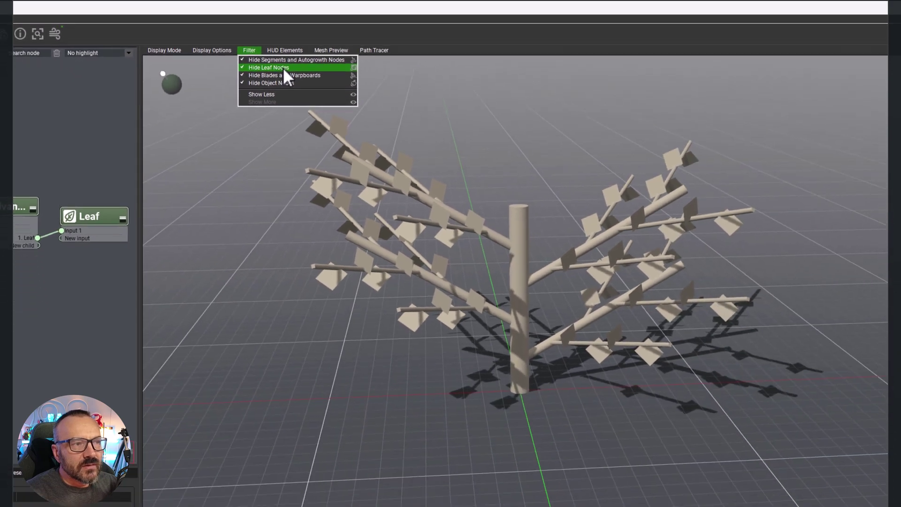
{"action": "left_click", "coordinate": [283, 67]}
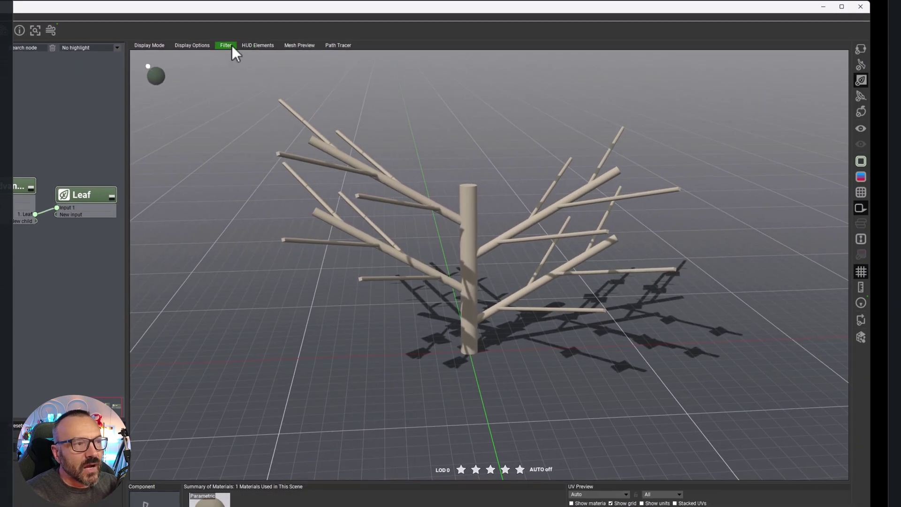
{"action": "left_click", "coordinate": [249, 50]}
{"action": "left_click", "coordinate": [239, 61]}
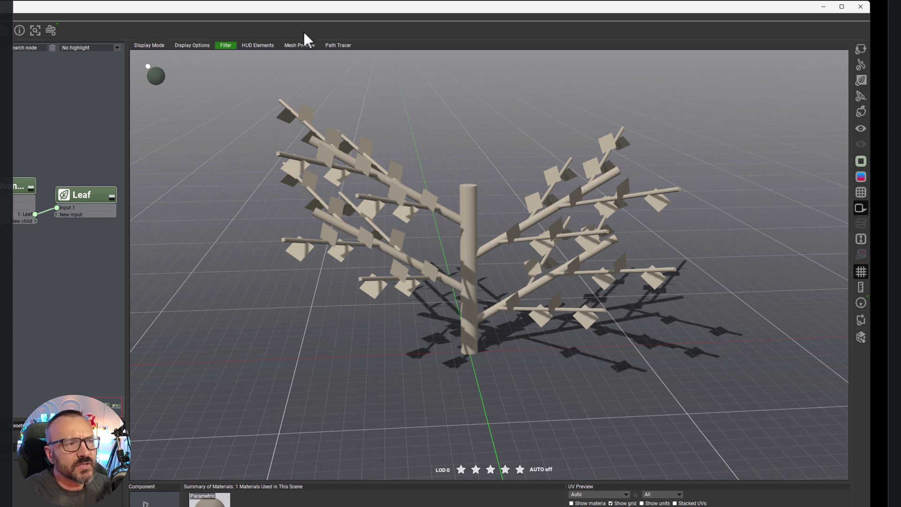
{"action": "left_click", "coordinate": [258, 45]}
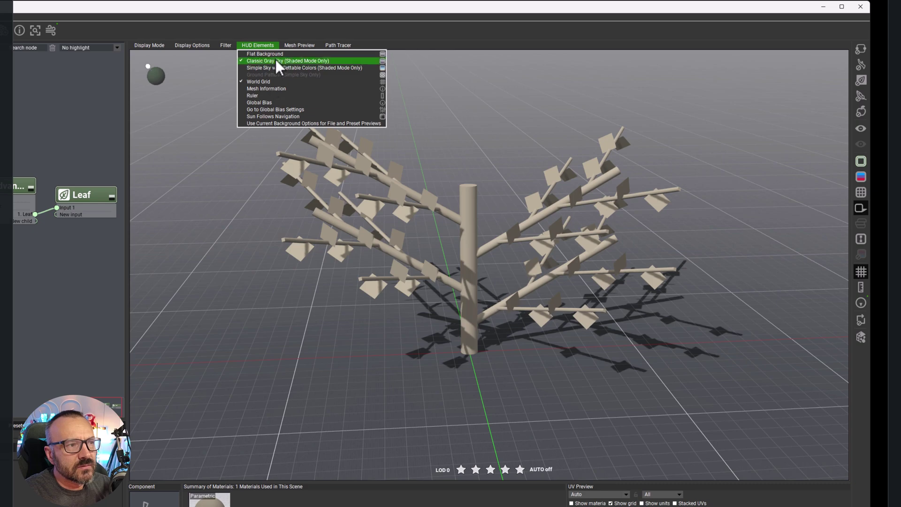
Step: Look through the Mesh Preview and Path Tracer options, then dismiss the menus
{"action": "mouse_move", "coordinate": [289, 43]}
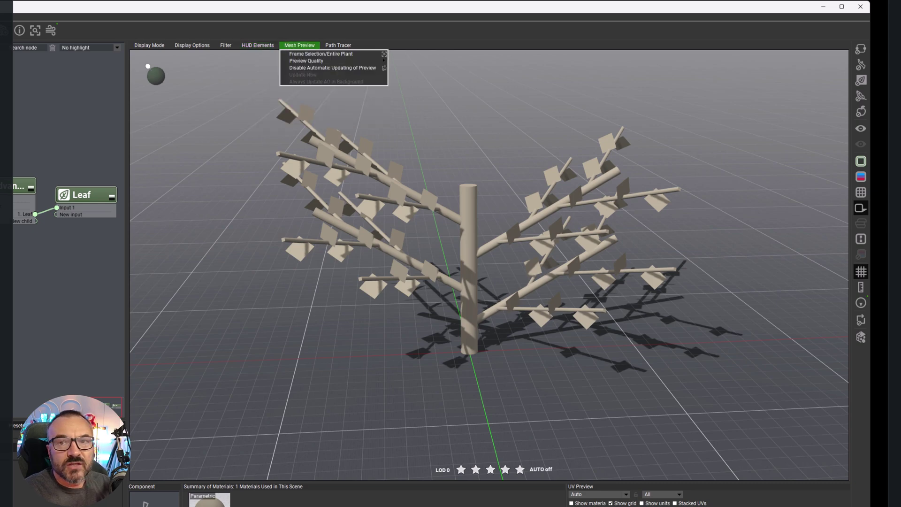
{"action": "key", "text": "Escape"}
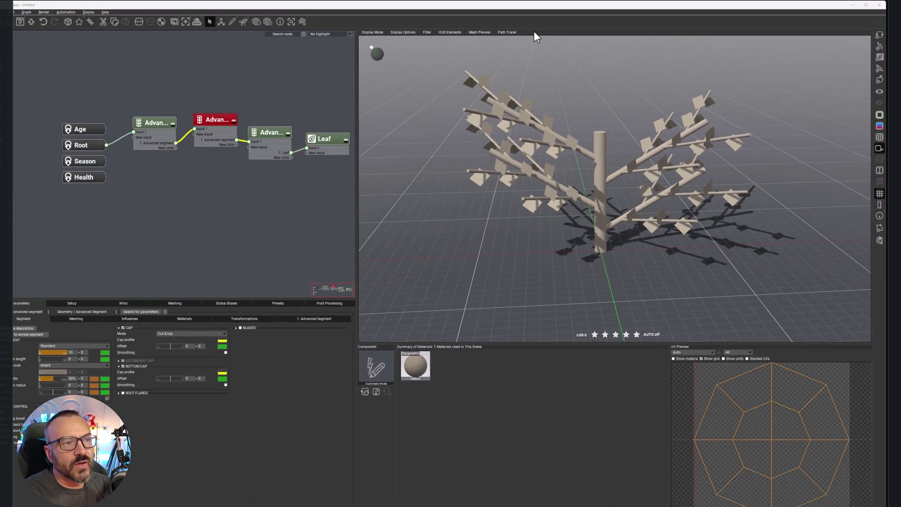
{"action": "left_click", "coordinate": [518, 31]}
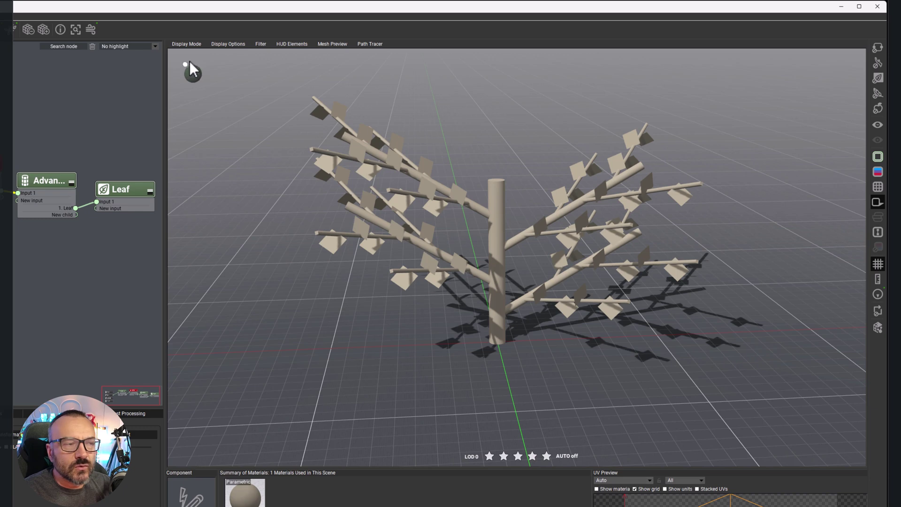
Step: Rotate the preview light so the tree's shadows fall to the left, orbiting the camera to check
{"action": "mouse_move", "coordinate": [184, 63]}
{"action": "left_mouse_down"}
{"action": "mouse_move", "coordinate": [195, 67]}
{"action": "mouse_move", "coordinate": [190, 75]}
{"action": "mouse_move", "coordinate": [180, 58]}
{"action": "mouse_move", "coordinate": [193, 52]}
{"action": "mouse_move", "coordinate": [184, 53]}
{"action": "left_mouse_up"}
{"action": "mouse_move", "coordinate": [173, 67]}
{"action": "left_mouse_down"}
{"action": "mouse_move", "coordinate": [176, 78]}
{"action": "mouse_move", "coordinate": [212, 74]}
{"action": "mouse_move", "coordinate": [182, 57]}
{"action": "left_mouse_up"}
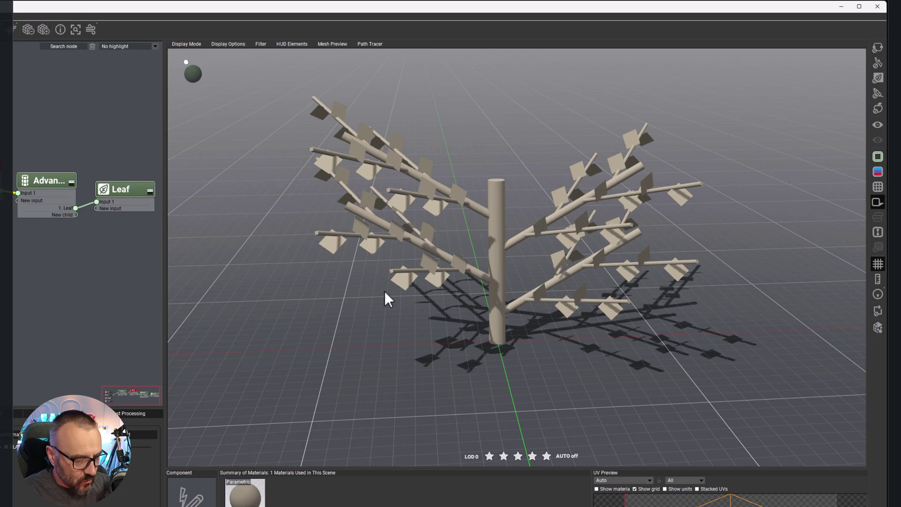
{"action": "left_click_drag", "start_coordinate": [355, 282], "coordinate": [267, 99]}
{"action": "mouse_move", "coordinate": [196, 68]}
{"action": "left_mouse_down"}
{"action": "mouse_move", "coordinate": [176, 64]}
{"action": "mouse_move", "coordinate": [145, 106]}
{"action": "mouse_move", "coordinate": [159, 74]}
{"action": "mouse_move", "coordinate": [129, 59]}
{"action": "mouse_move", "coordinate": [141, 71]}
{"action": "mouse_move", "coordinate": [191, 65]}
{"action": "mouse_move", "coordinate": [195, 73]}
{"action": "left_mouse_up"}
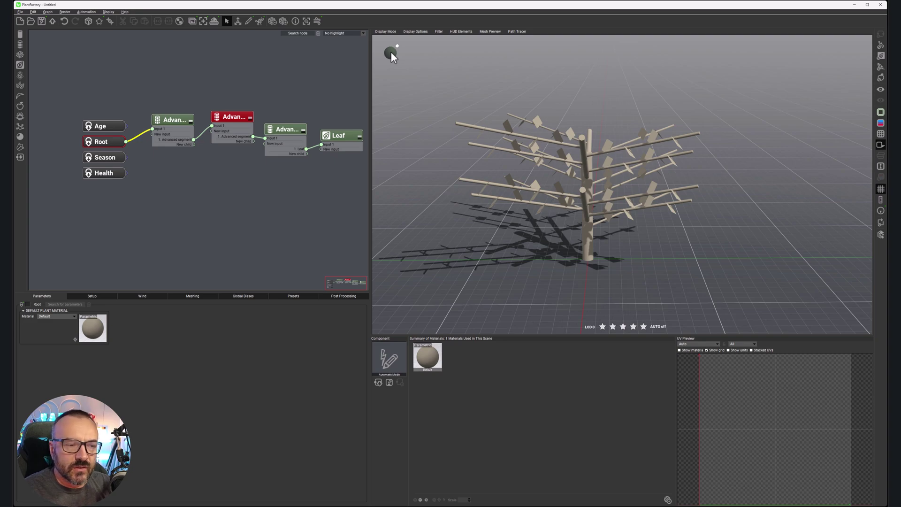
{"action": "left_click_drag", "start_coordinate": [637, 183], "coordinate": [735, 252]}
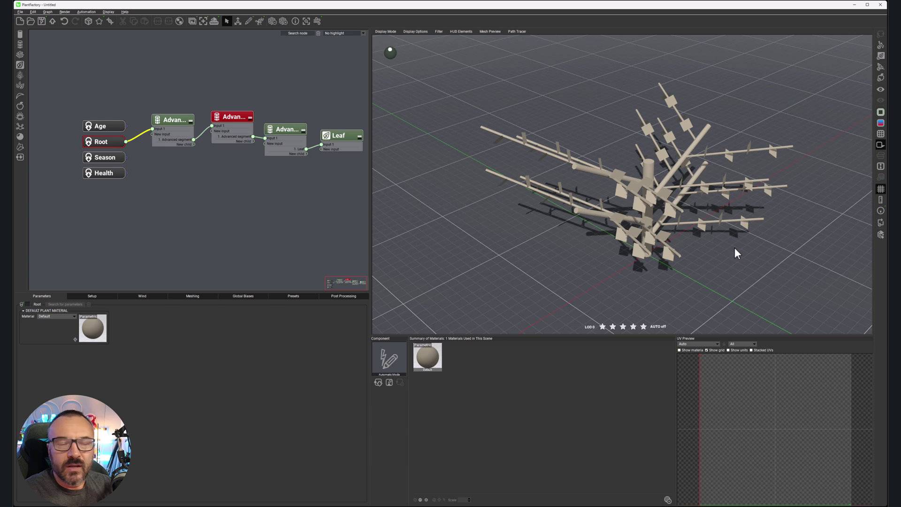
{"action": "left_click", "coordinate": [20, 12]}
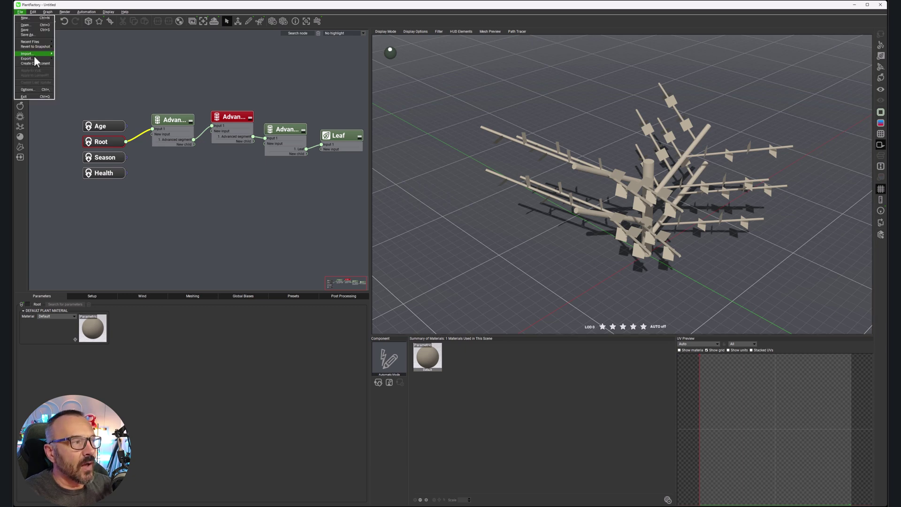
{"action": "left_click", "coordinate": [37, 90]}
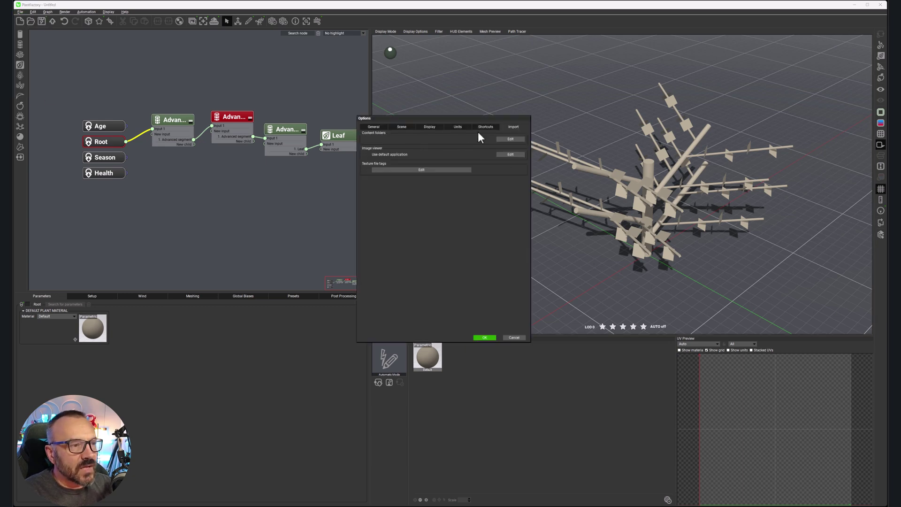
{"action": "left_click", "coordinate": [485, 127]}
{"action": "left_click", "coordinate": [370, 126]}
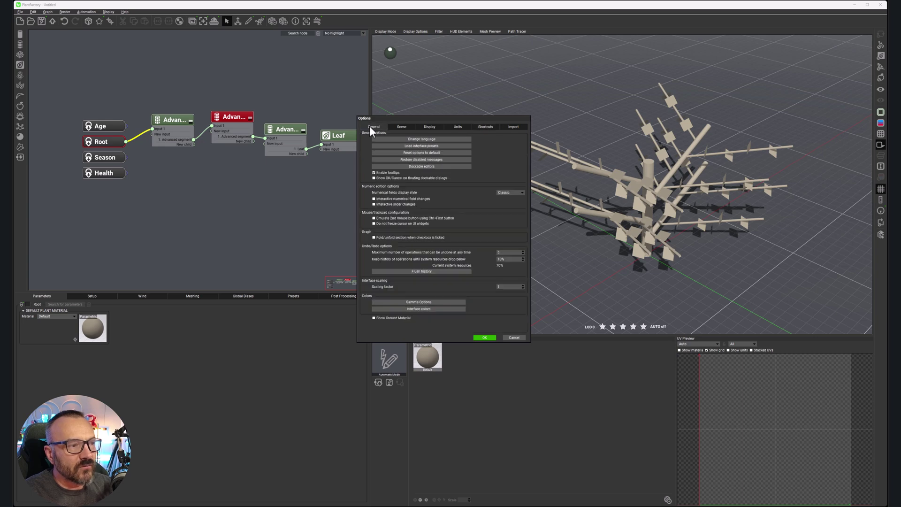
{"action": "left_click", "coordinate": [418, 147]}
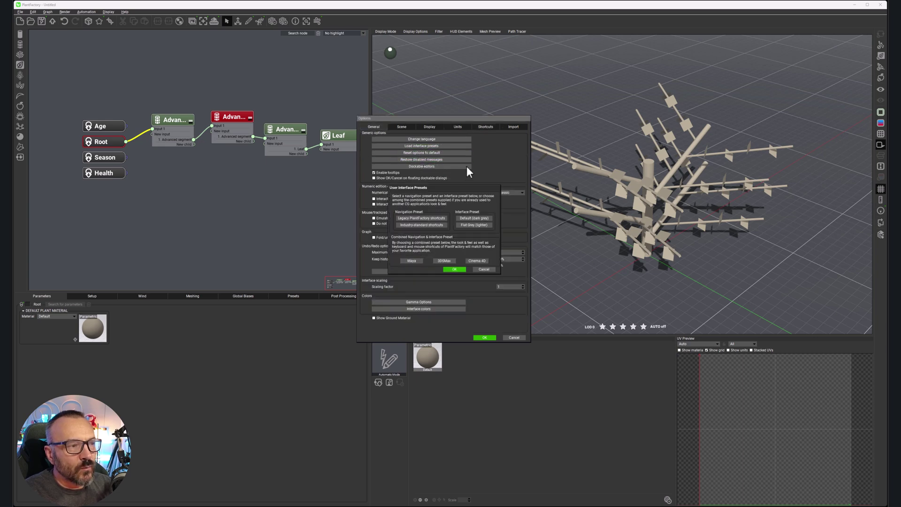
{"action": "left_click", "coordinate": [483, 270]}
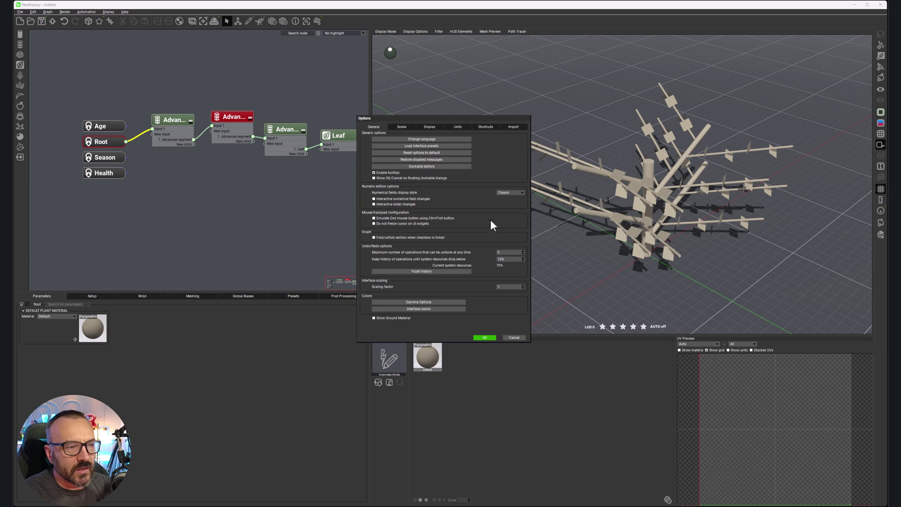
{"action": "left_click", "coordinate": [514, 337]}
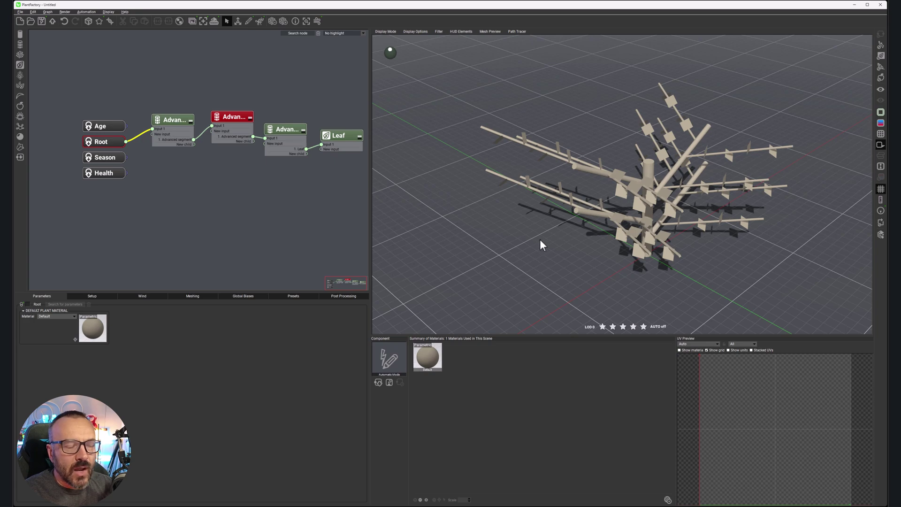
Step: Orbit the camera around the tree, viewing it from higher up and then more front-on
{"action": "left_click_drag", "start_coordinate": [542, 241], "coordinate": [675, 226]}
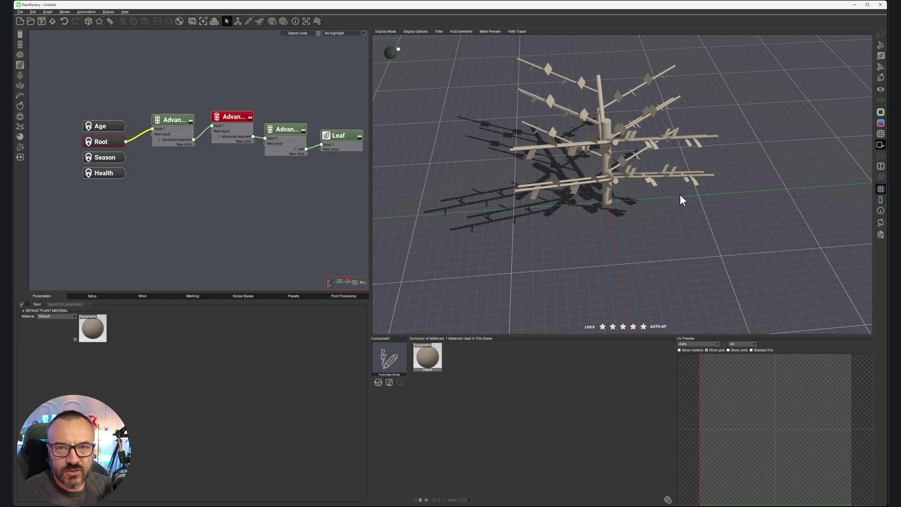
{"action": "mouse_move", "coordinate": [679, 194]}
{"action": "left_mouse_down"}
{"action": "mouse_move", "coordinate": [680, 178]}
{"action": "mouse_move", "coordinate": [772, 257]}
{"action": "mouse_move", "coordinate": [546, 106]}
{"action": "mouse_move", "coordinate": [751, 213]}
{"action": "mouse_move", "coordinate": [702, 173]}
{"action": "mouse_move", "coordinate": [636, 201]}
{"action": "mouse_move", "coordinate": [629, 165]}
{"action": "mouse_move", "coordinate": [636, 204]}
{"action": "mouse_move", "coordinate": [635, 173]}
{"action": "mouse_move", "coordinate": [640, 199]}
{"action": "mouse_move", "coordinate": [649, 178]}
{"action": "mouse_move", "coordinate": [662, 193]}
{"action": "left_mouse_up"}
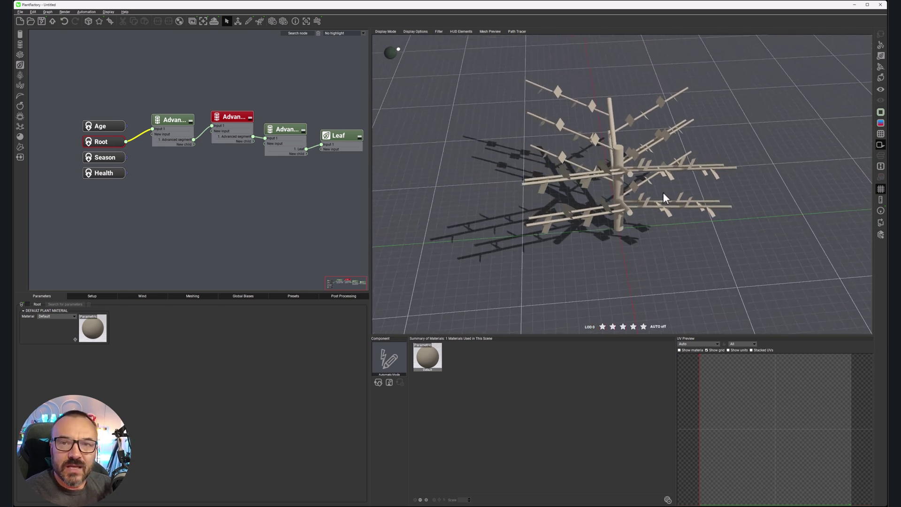
{"action": "left_click_drag", "start_coordinate": [654, 233], "coordinate": [625, 314]}
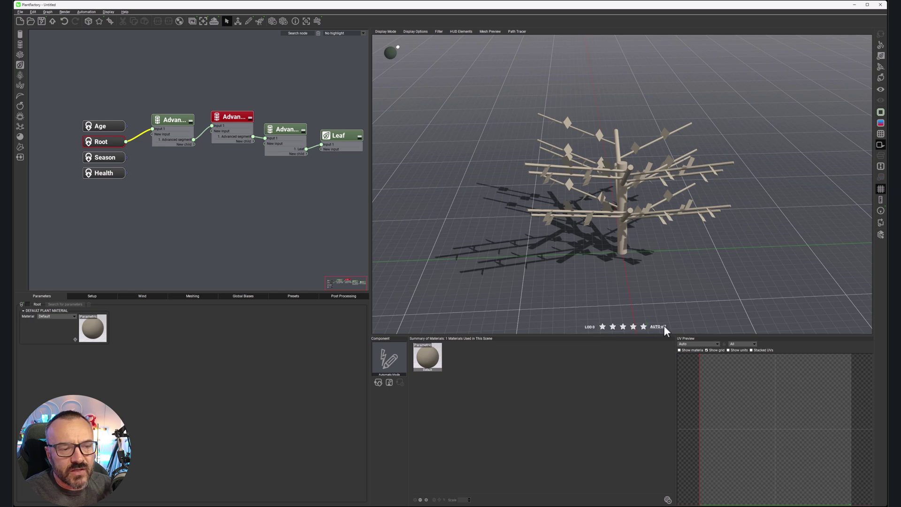
{"action": "left_click", "coordinate": [622, 327]}
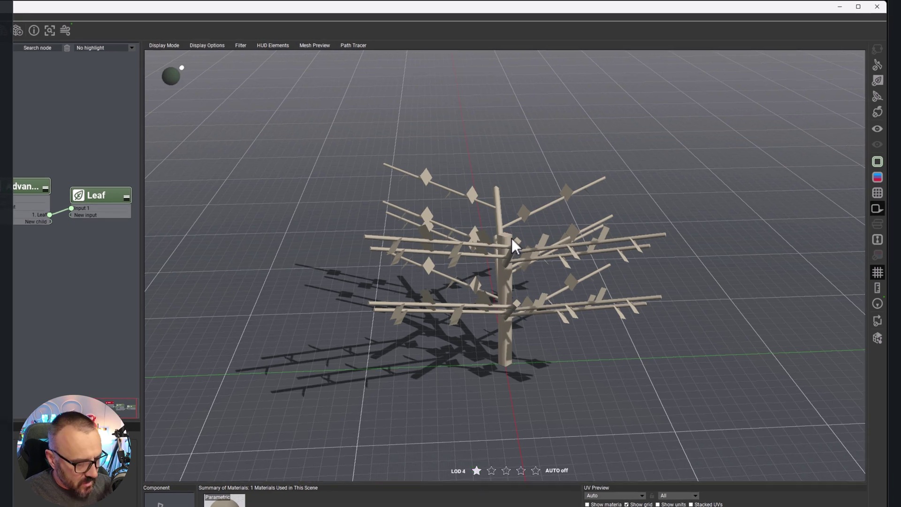
{"action": "scroll", "coordinate": [511, 238], "scroll_direction": "up", "scroll_amount": 5}
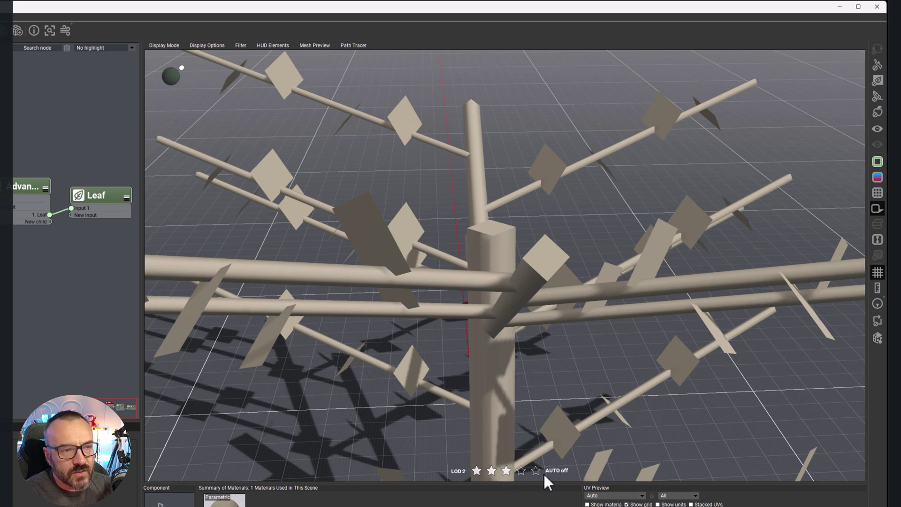
{"action": "left_click", "coordinate": [521, 471]}
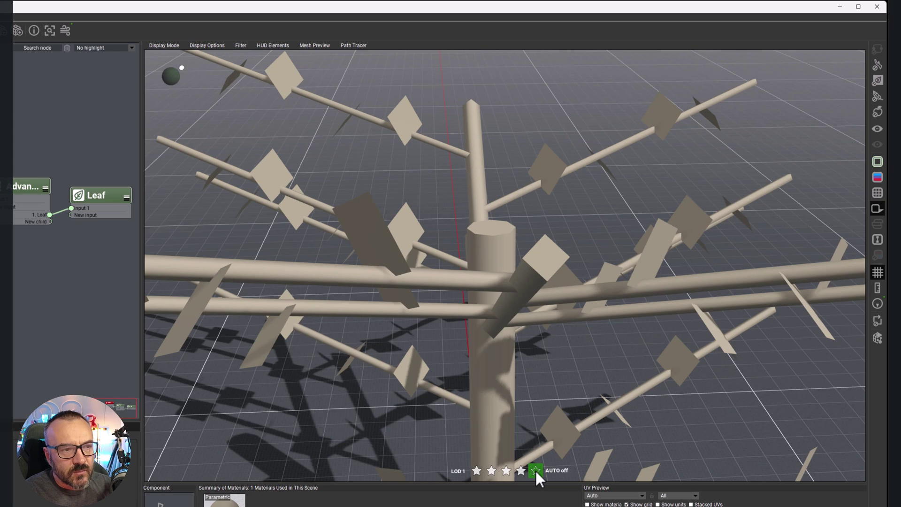
{"action": "left_click", "coordinate": [537, 471]}
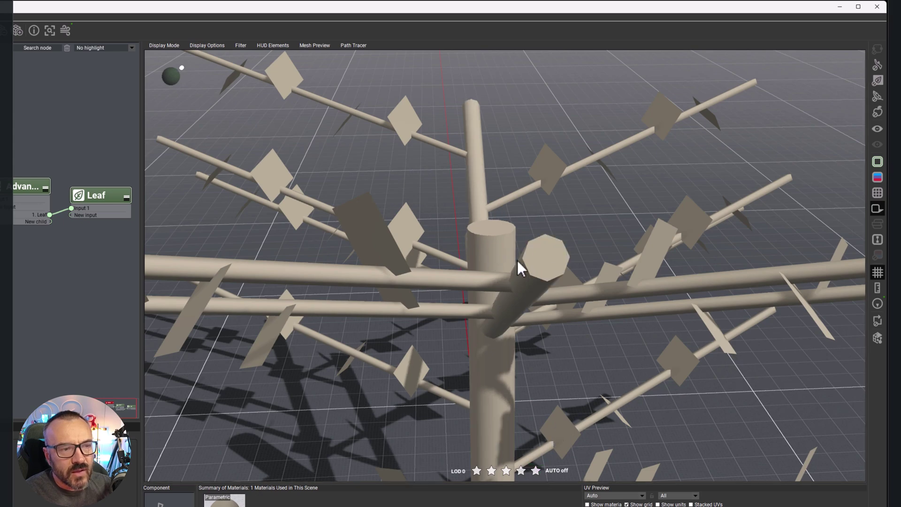
{"action": "scroll", "coordinate": [517, 326], "scroll_direction": "down", "scroll_amount": 6}
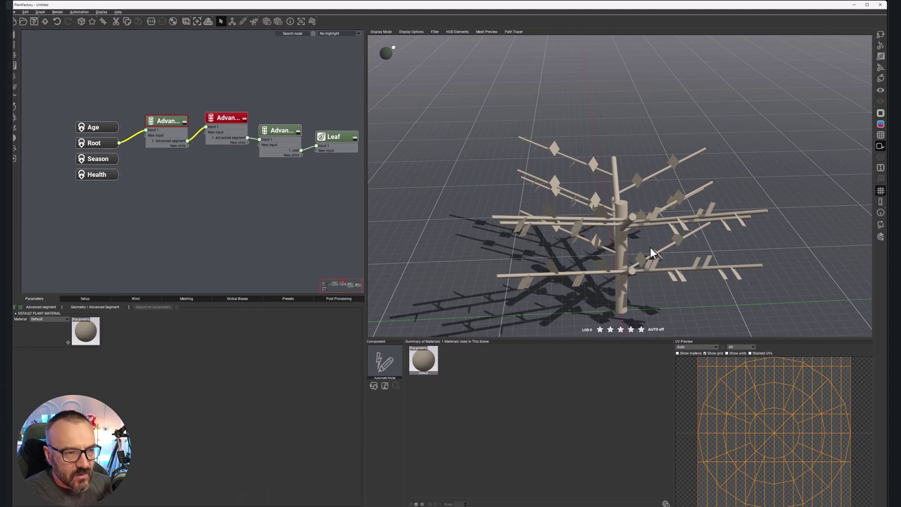
{"action": "left_click_drag", "start_coordinate": [651, 244], "coordinate": [642, 200]}
{"action": "left_click_drag", "start_coordinate": [699, 259], "coordinate": [663, 235]}
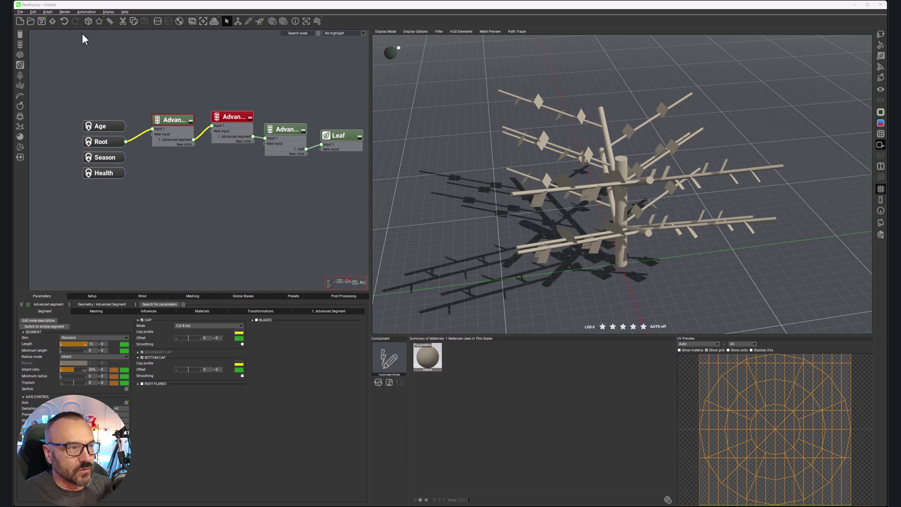
{"action": "middle_click_drag", "start_coordinate": [319, 205], "coordinate": [296, 195]}
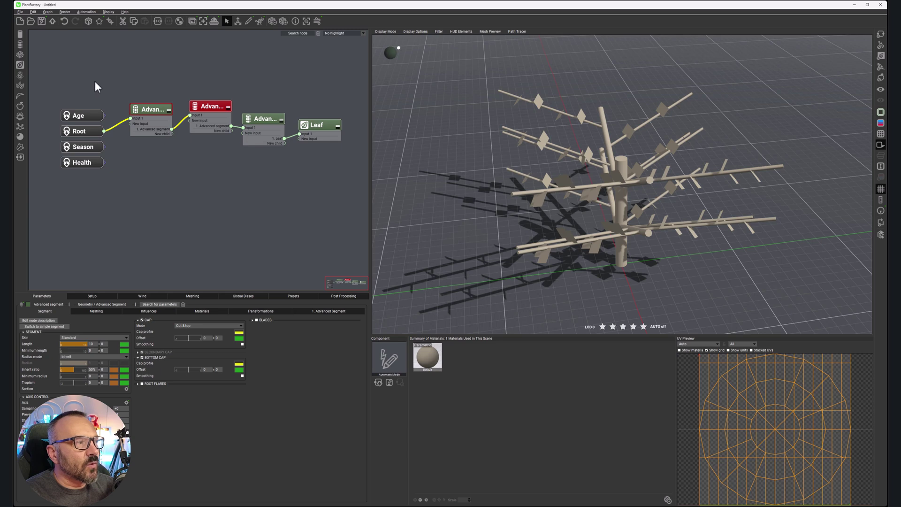
{"action": "mouse_move", "coordinate": [50, 96]}
{"action": "left_mouse_down"}
{"action": "mouse_move", "coordinate": [61, 191]}
{"action": "mouse_move", "coordinate": [109, 204]}
{"action": "left_mouse_up"}
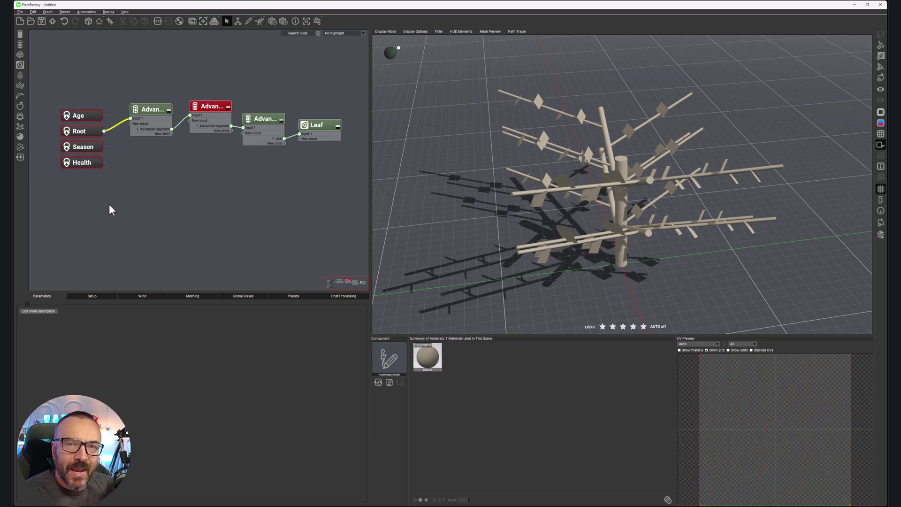
{"action": "left_click", "coordinate": [90, 65]}
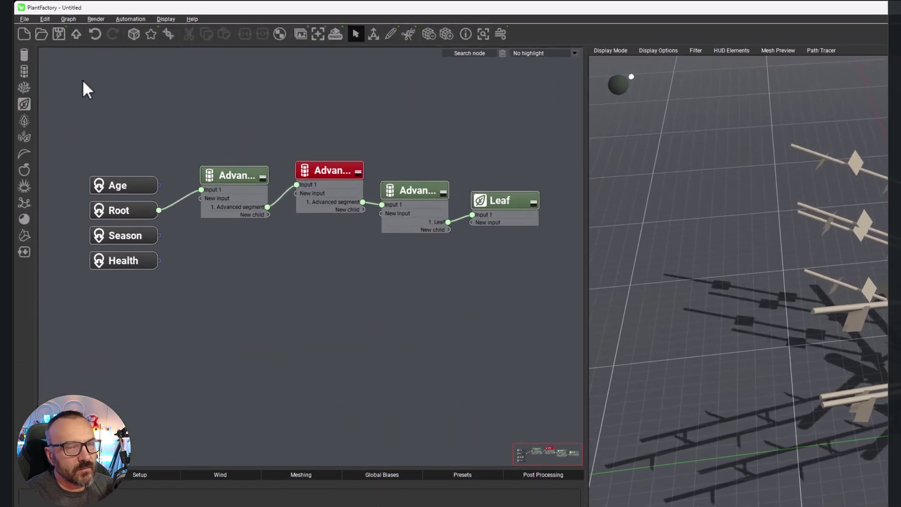
{"action": "right_click", "coordinate": [143, 102]}
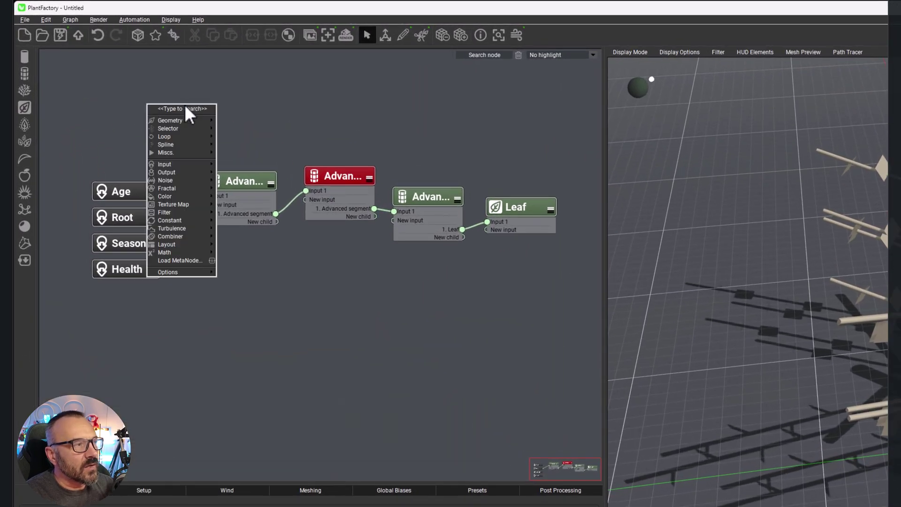
{"action": "mouse_move", "coordinate": [177, 165]}
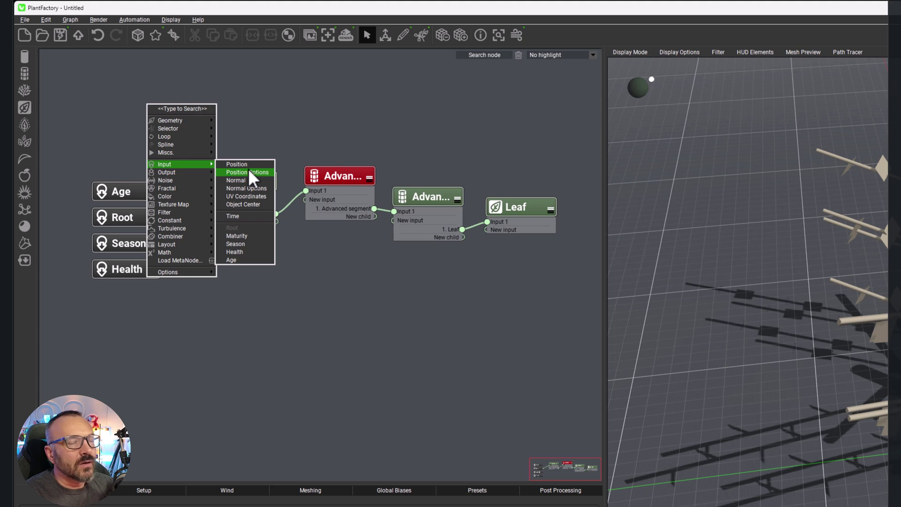
{"action": "left_click", "coordinate": [295, 91]}
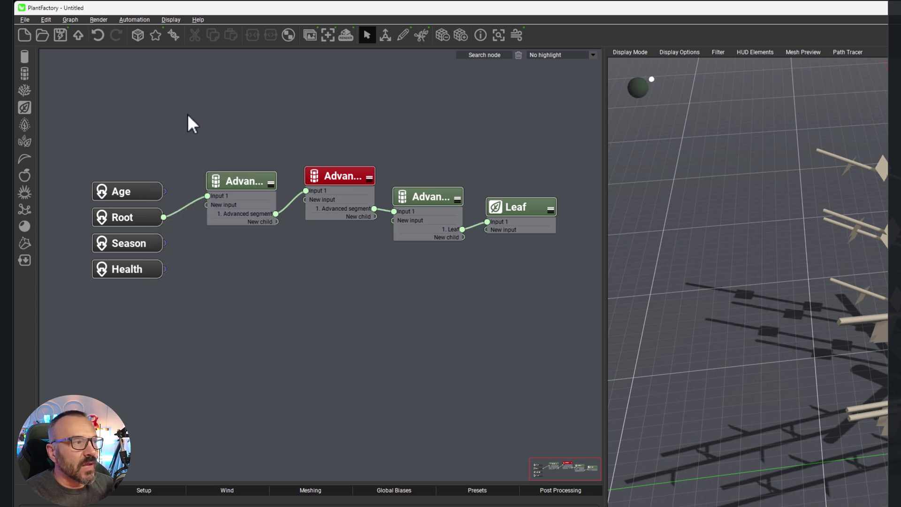
{"action": "mouse_move", "coordinate": [86, 134]}
{"action": "left_mouse_down"}
{"action": "mouse_move", "coordinate": [149, 322]}
{"action": "mouse_move", "coordinate": [161, 330]}
{"action": "left_mouse_up"}
{"action": "mouse_move", "coordinate": [175, 121]}
{"action": "left_mouse_down"}
{"action": "mouse_move", "coordinate": [337, 270]}
{"action": "mouse_move", "coordinate": [551, 297]}
{"action": "left_mouse_up"}
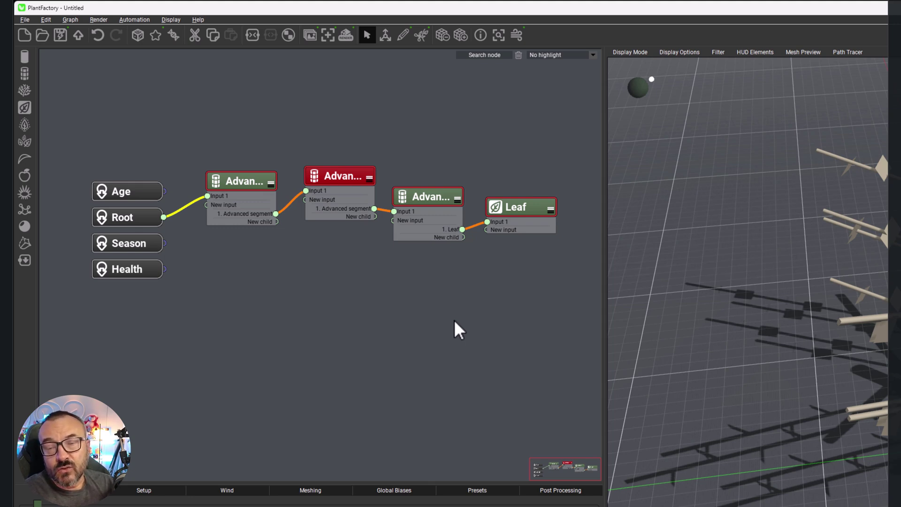
{"action": "left_click", "coordinate": [404, 109]}
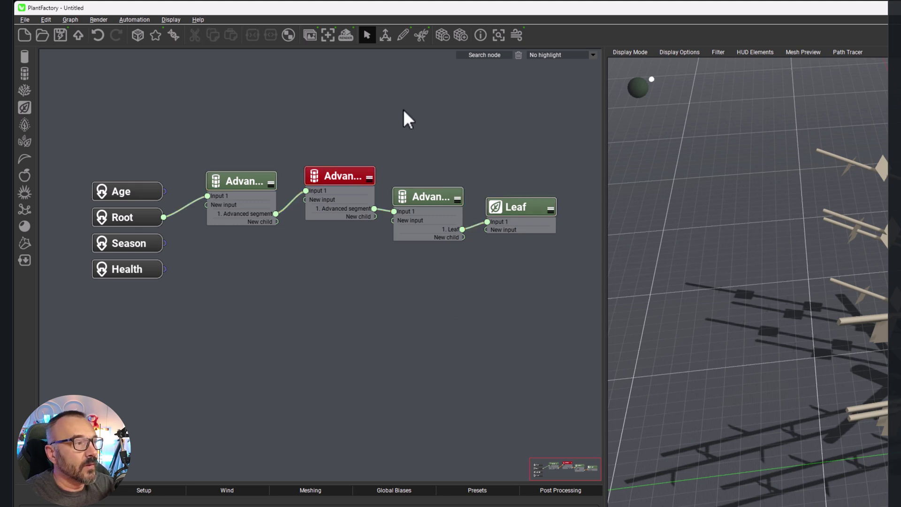
{"action": "right_click", "coordinate": [403, 109]}
{"action": "mouse_move", "coordinate": [440, 180]}
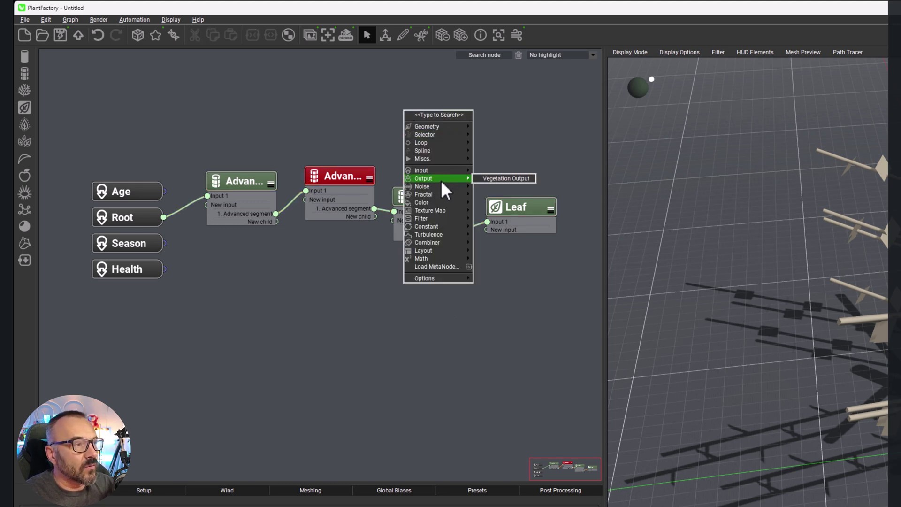
{"action": "left_click", "coordinate": [514, 178]}
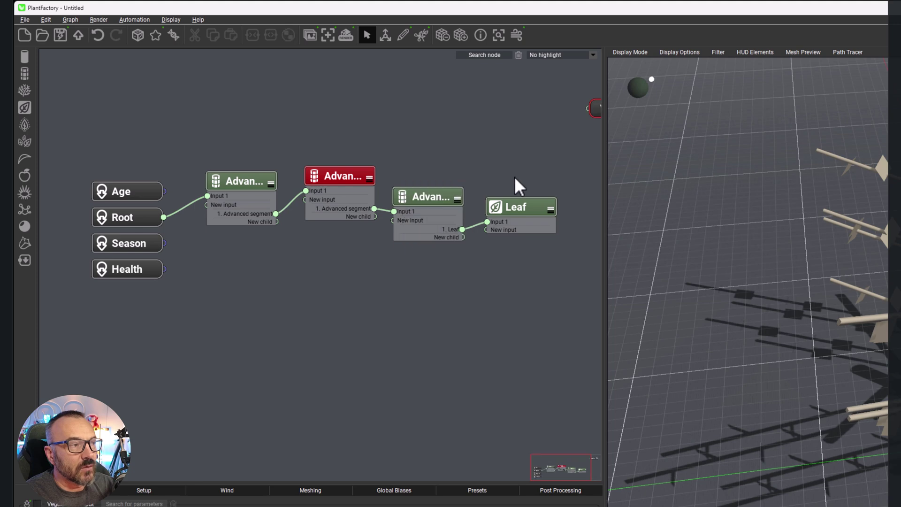
{"action": "middle_click_drag", "start_coordinate": [520, 173], "coordinate": [422, 187]}
{"action": "left_click_drag", "start_coordinate": [528, 125], "coordinate": [539, 274]}
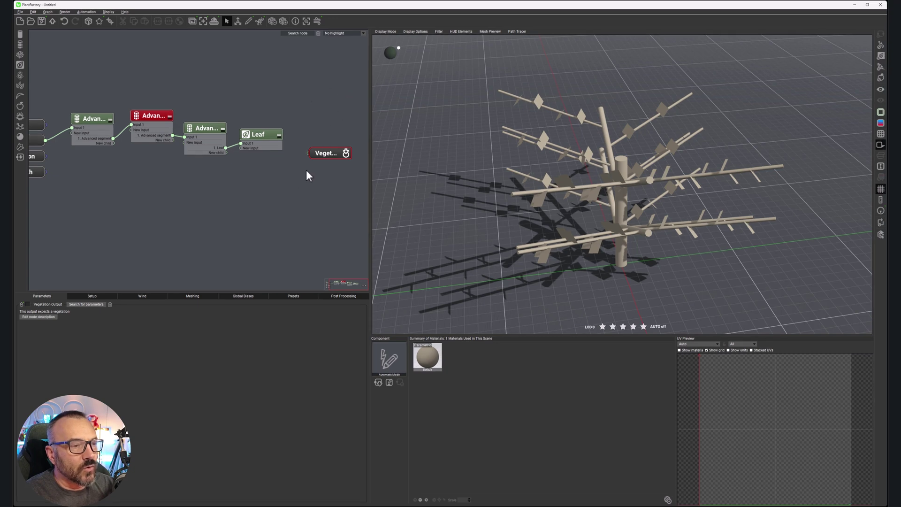
{"action": "left_click", "coordinate": [307, 176]}
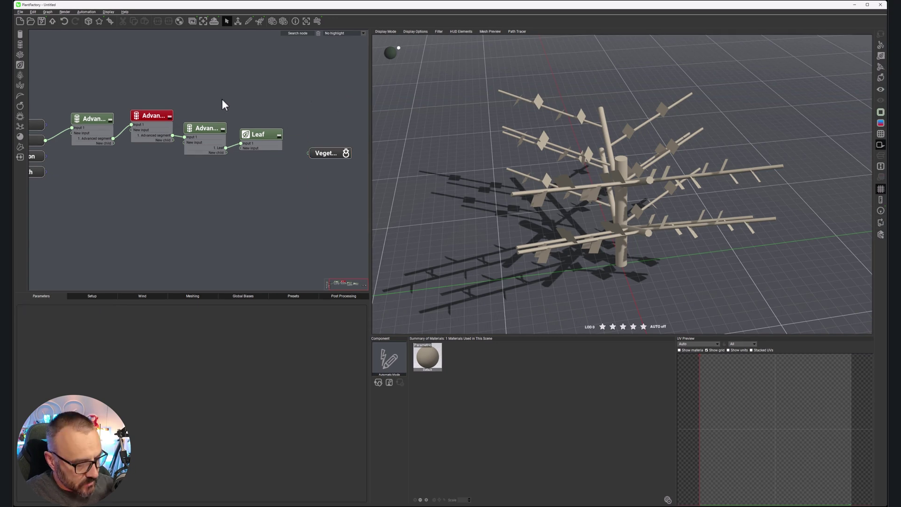
{"action": "left_click_drag", "start_coordinate": [220, 102], "coordinate": [191, 94]}
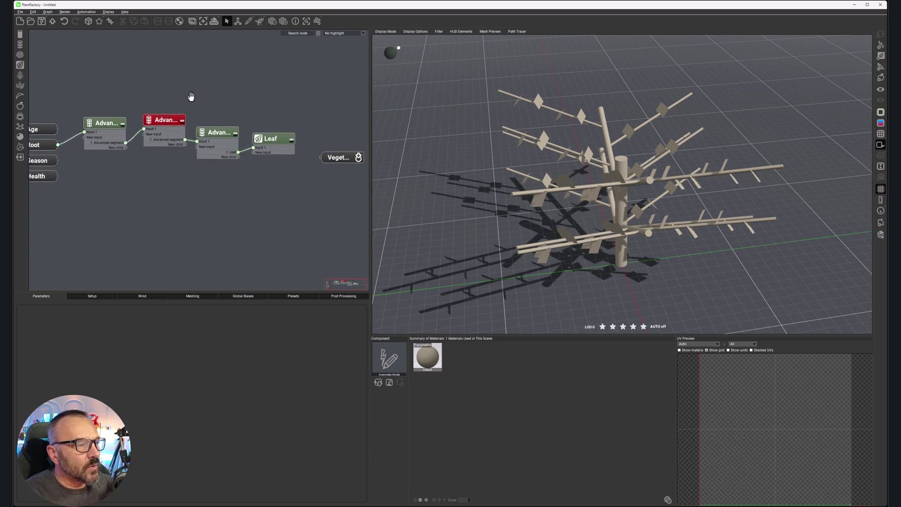
{"action": "left_click_drag", "start_coordinate": [76, 100], "coordinate": [302, 197]}
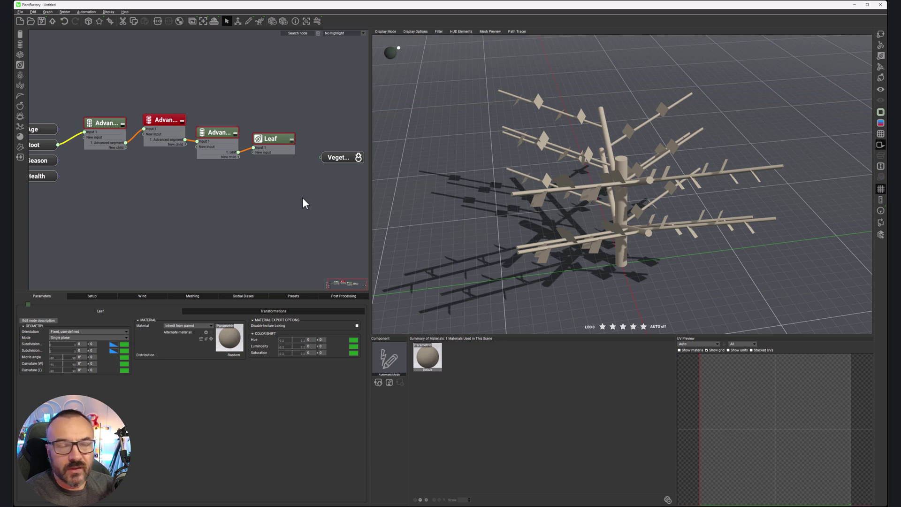
{"action": "left_click", "coordinate": [79, 101]}
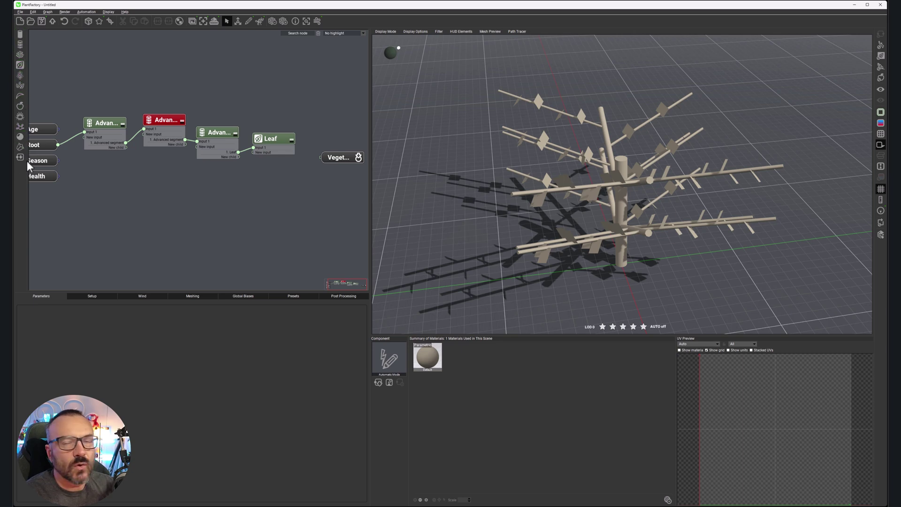
Step: Browse the Add Node menu's Geometry, Fractal and Turbulence categories, then select the first Advanced segment node
{"action": "right_click", "coordinate": [158, 68]}
{"action": "mouse_move", "coordinate": [182, 77]}
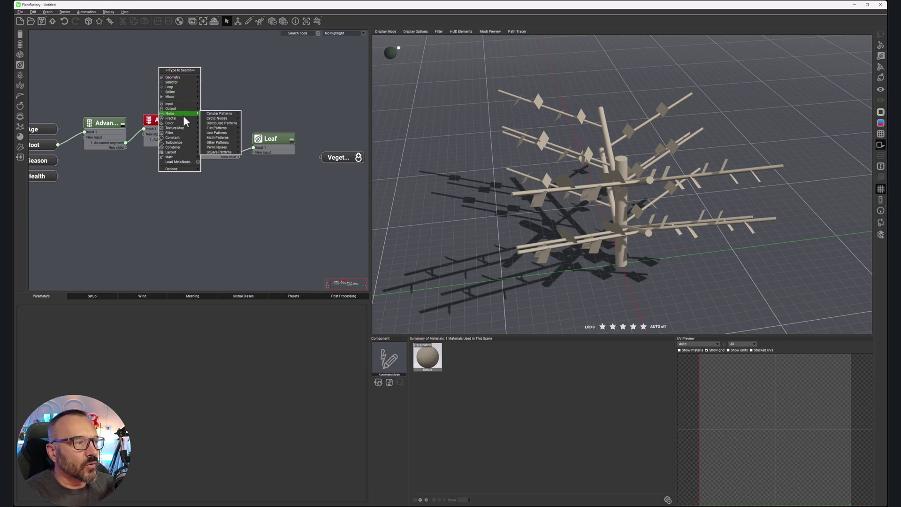
{"action": "mouse_move", "coordinate": [184, 119]}
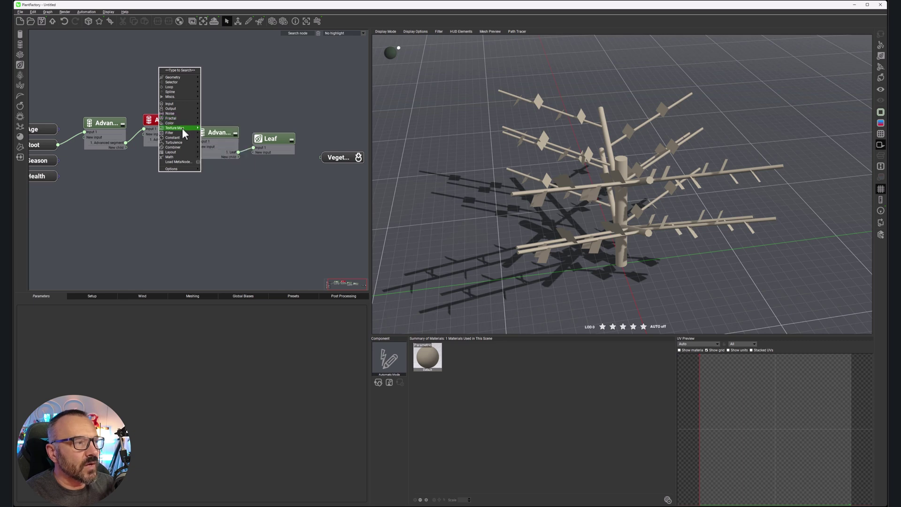
{"action": "mouse_move", "coordinate": [180, 142]}
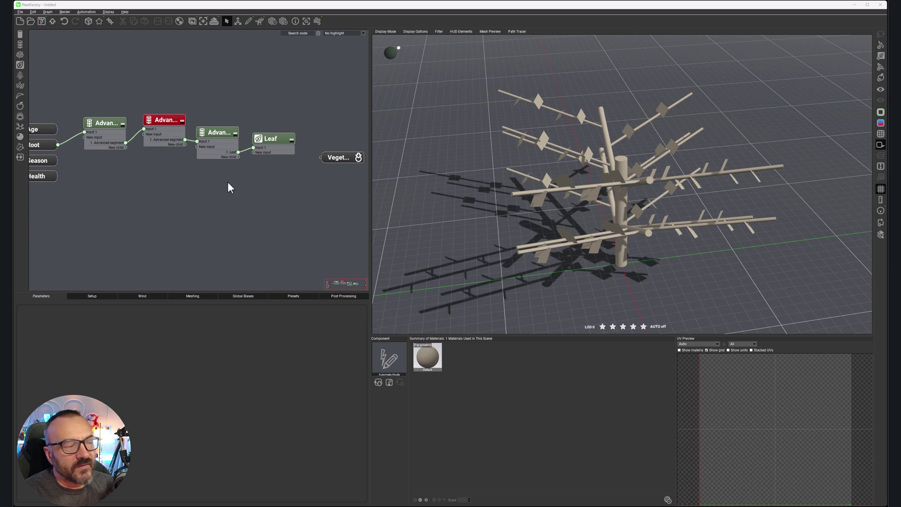
{"action": "left_click", "coordinate": [99, 121]}
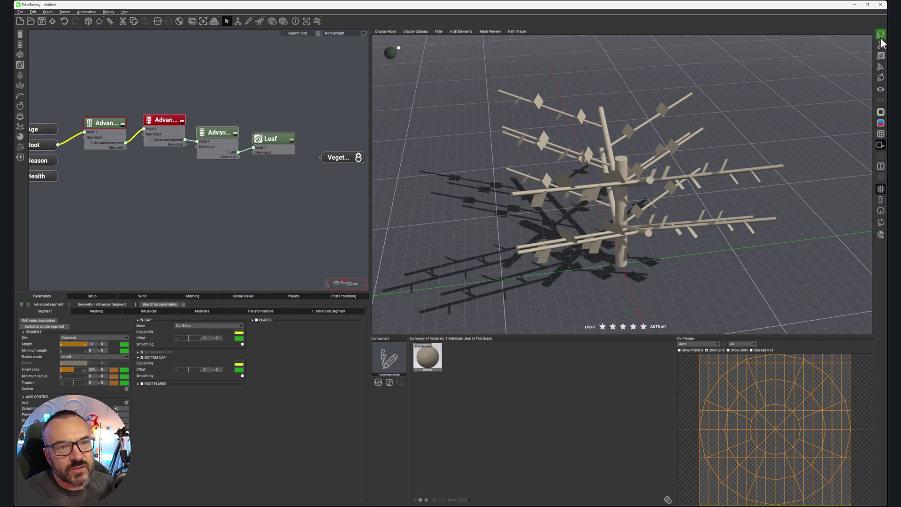
Step: Hide and reshow leaves and branches, start the wind preview, and drag the Advanced segment nodes level
{"action": "left_click", "coordinate": [881, 56]}
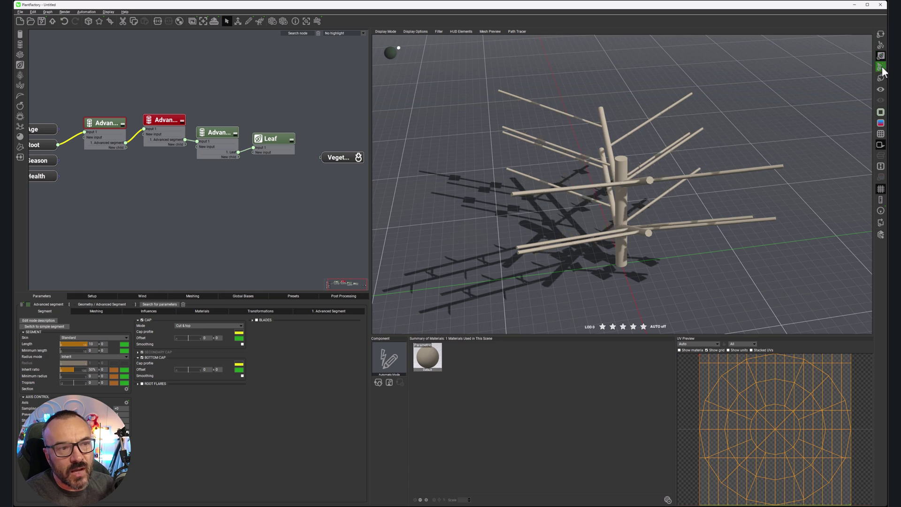
{"action": "left_click", "coordinate": [881, 46]}
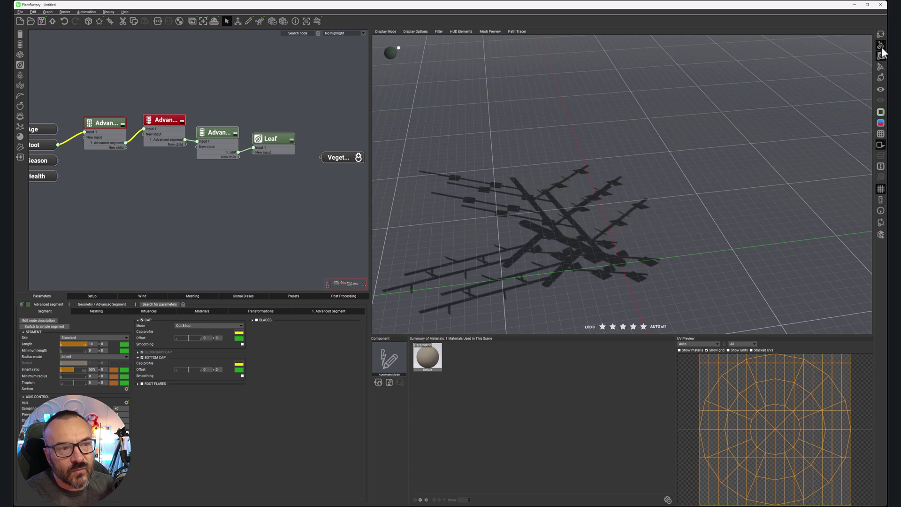
{"action": "left_click", "coordinate": [881, 47]}
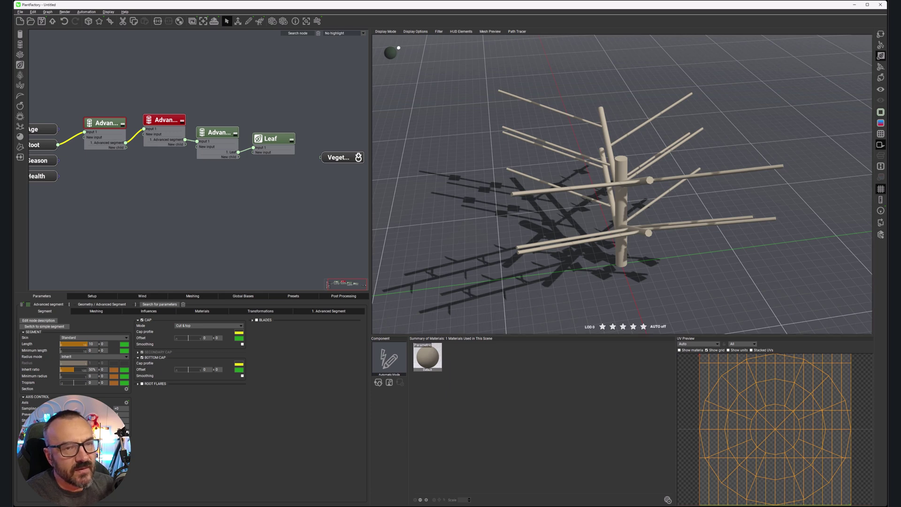
{"action": "left_click", "coordinate": [881, 56]}
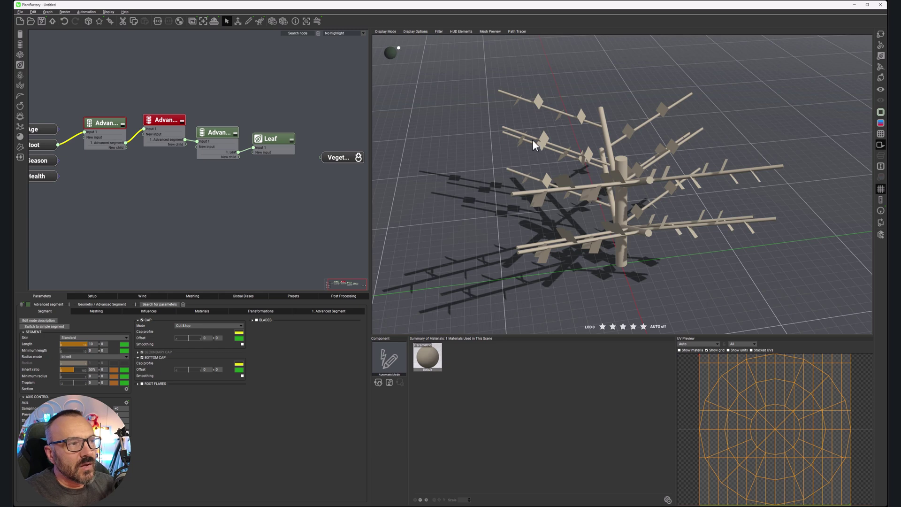
{"action": "left_click", "coordinate": [318, 21]}
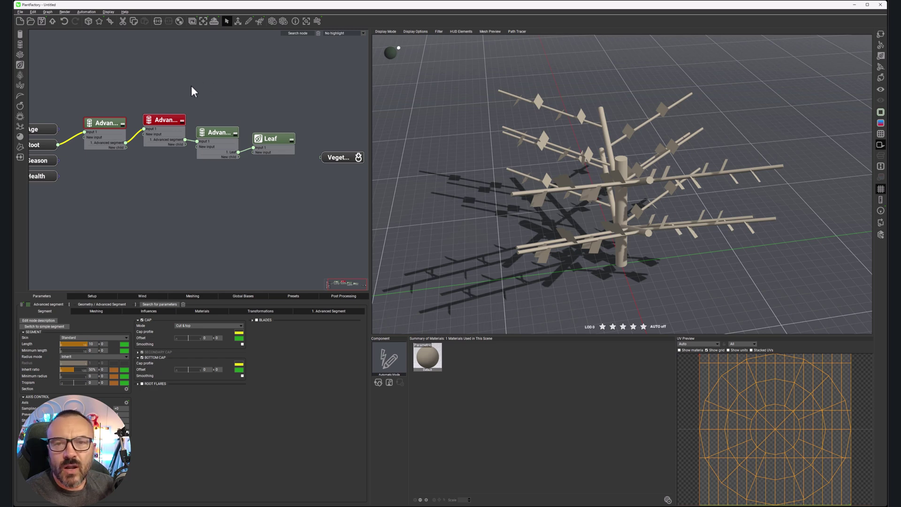
{"action": "left_click_drag", "start_coordinate": [167, 119], "coordinate": [116, 135]}
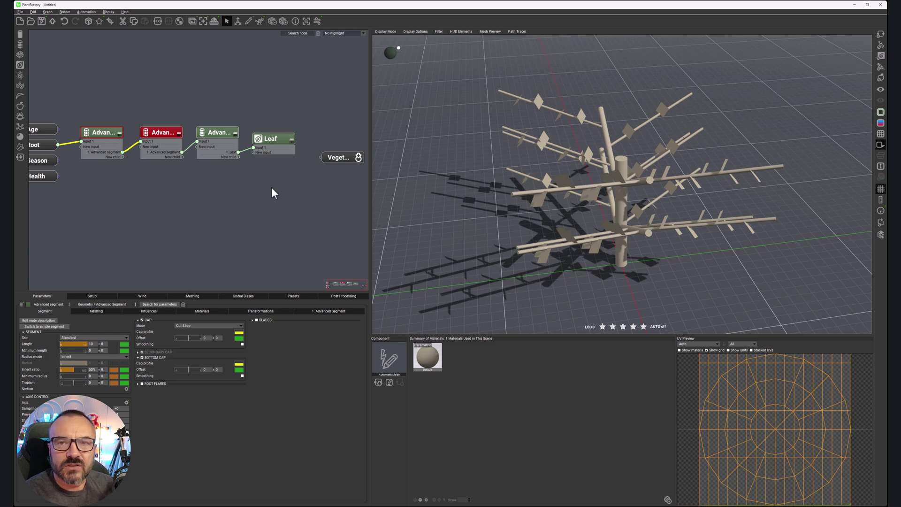
{"action": "left_click", "coordinate": [21, 12]}
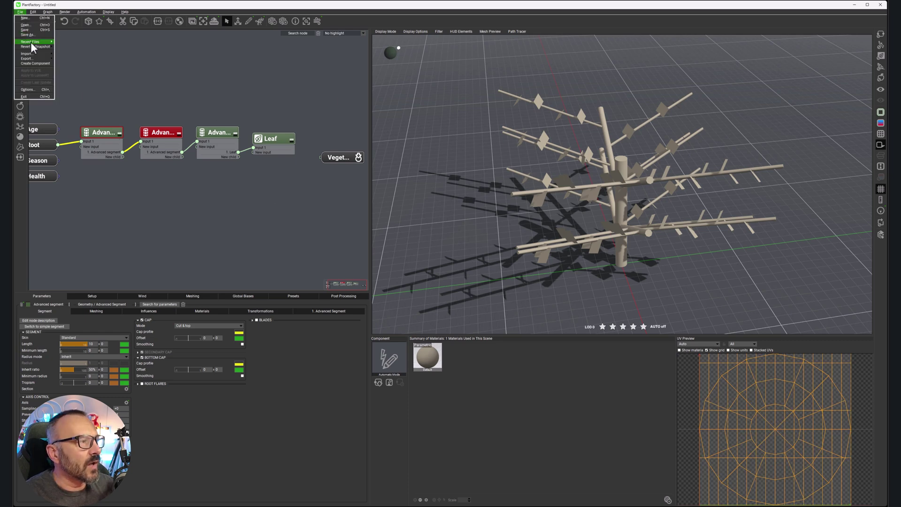
{"action": "left_click", "coordinate": [33, 24]}
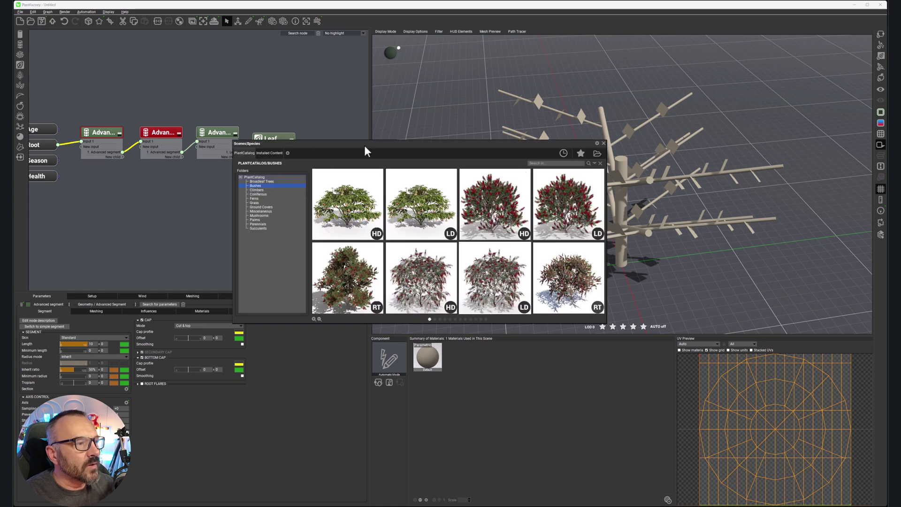
{"action": "scroll", "coordinate": [557, 199], "scroll_direction": "down", "scroll_amount": 1}
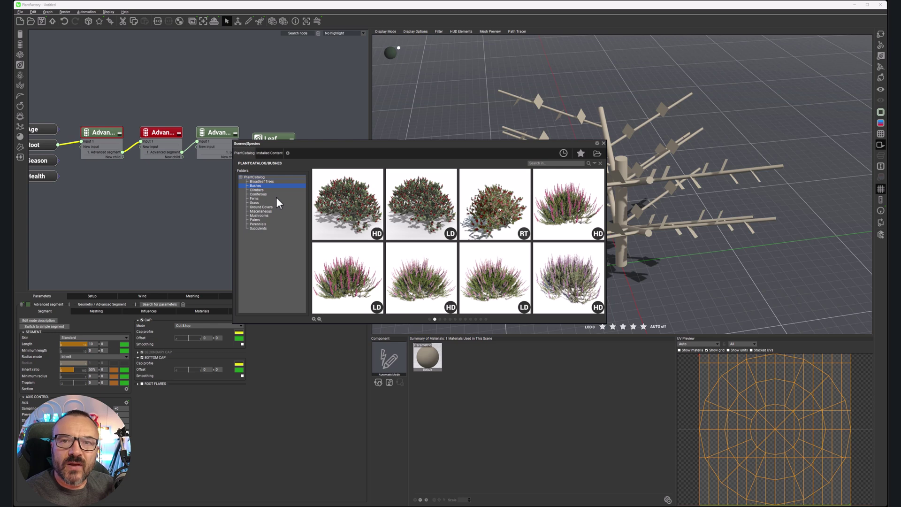
{"action": "mouse_move", "coordinate": [481, 230]}
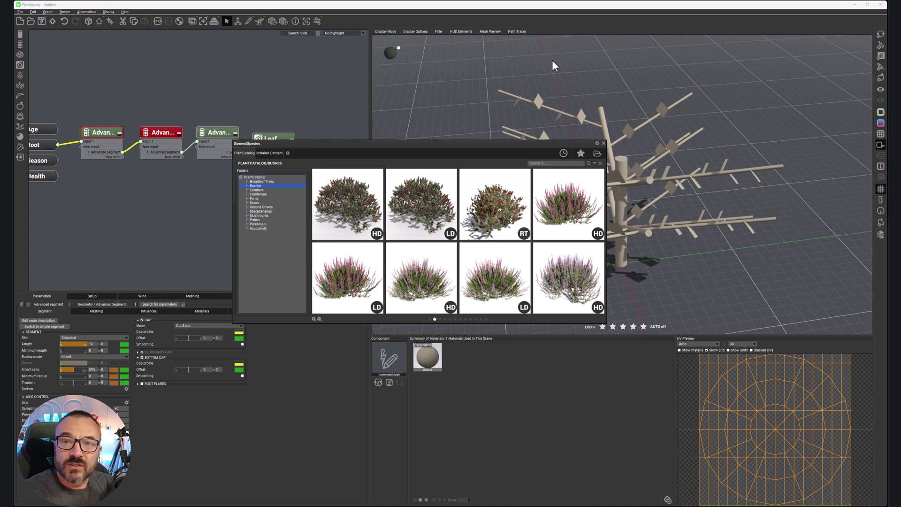
{"action": "left_click", "coordinate": [604, 143]}
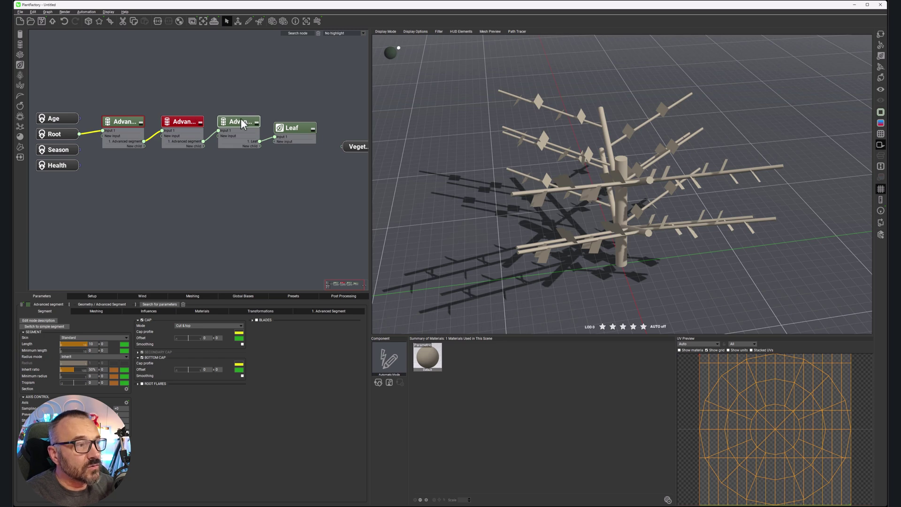
Step: Set the Leaf node's colour swatch to blue
{"action": "left_click", "coordinate": [293, 128]}
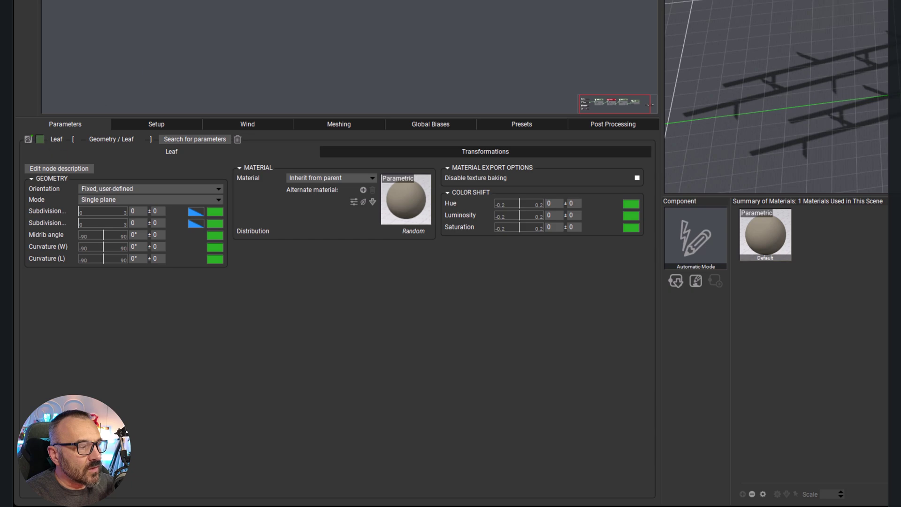
{"action": "left_click", "coordinate": [40, 139]}
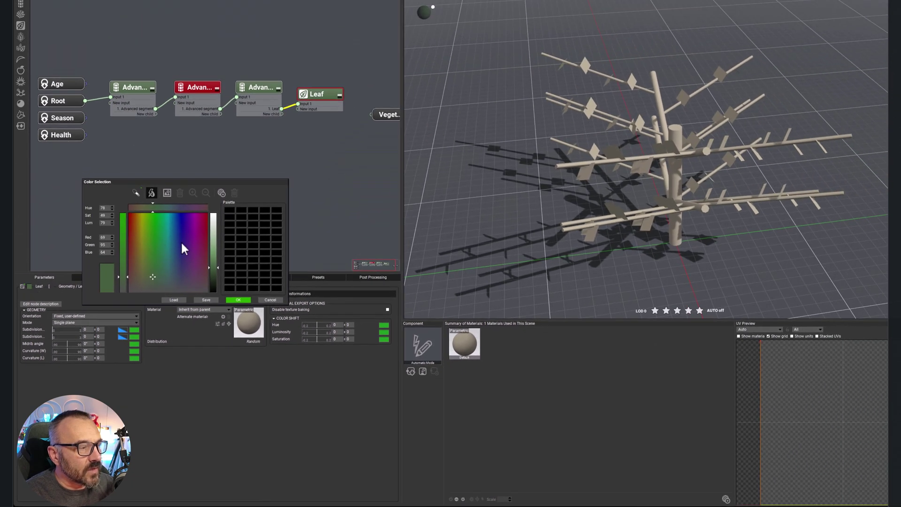
{"action": "left_click", "coordinate": [179, 227]}
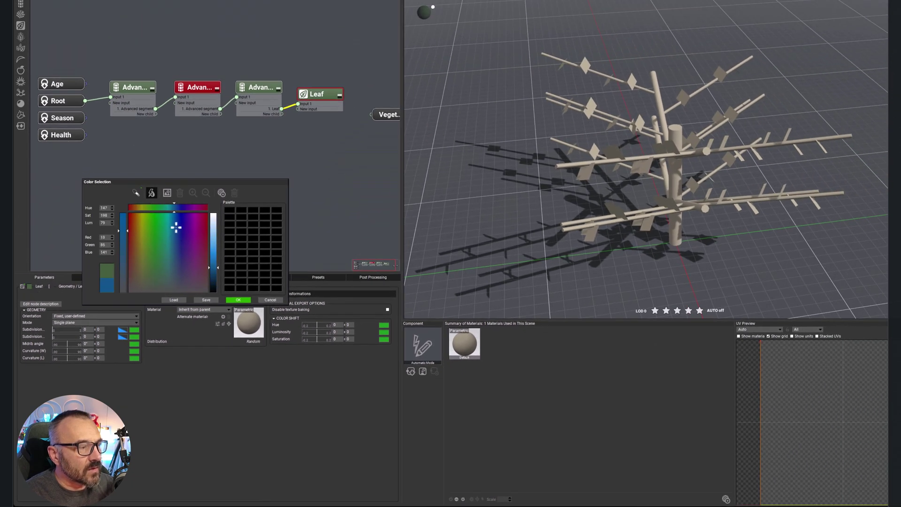
{"action": "left_click", "coordinate": [240, 298]}
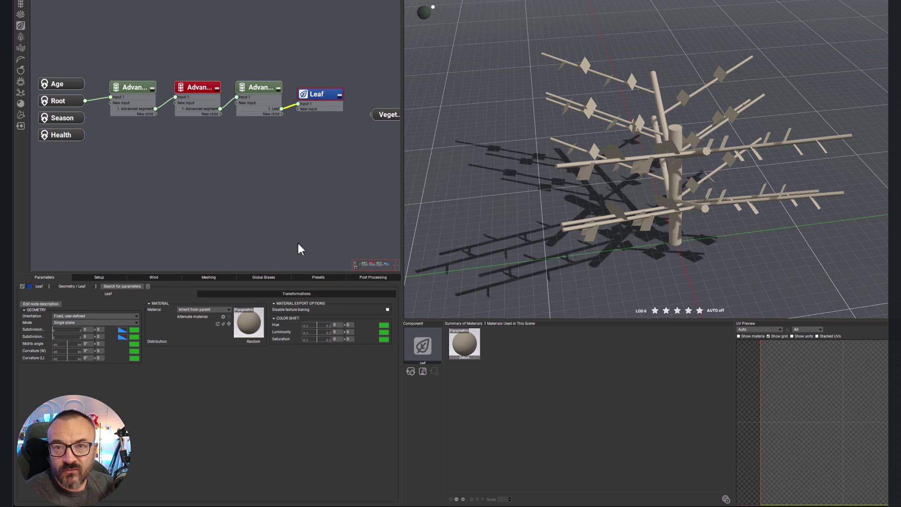
Step: Toggle the colour-coded trunk/branch/leaf preview on and off, then pan to the Age and Root nodes
{"action": "scroll", "coordinate": [272, 153], "scroll_direction": "down", "scroll_amount": 5}
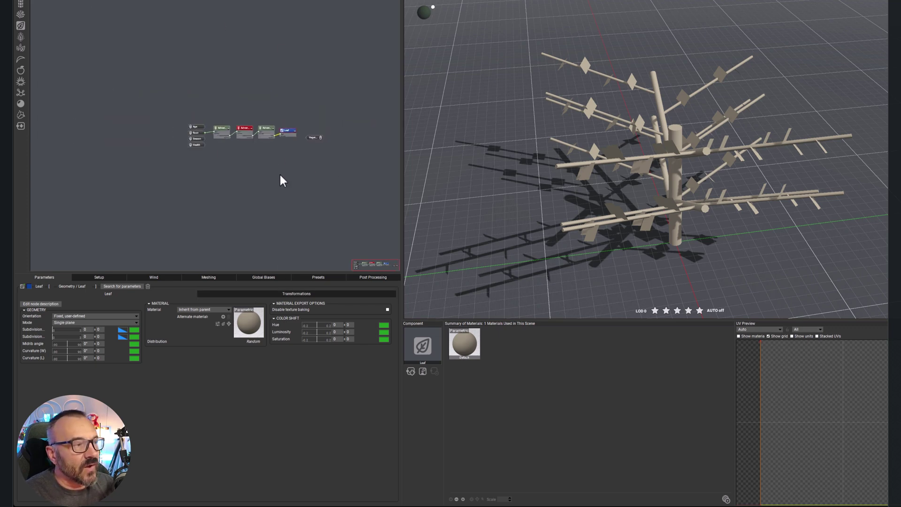
{"action": "scroll", "coordinate": [295, 158], "scroll_direction": "up", "scroll_amount": 5}
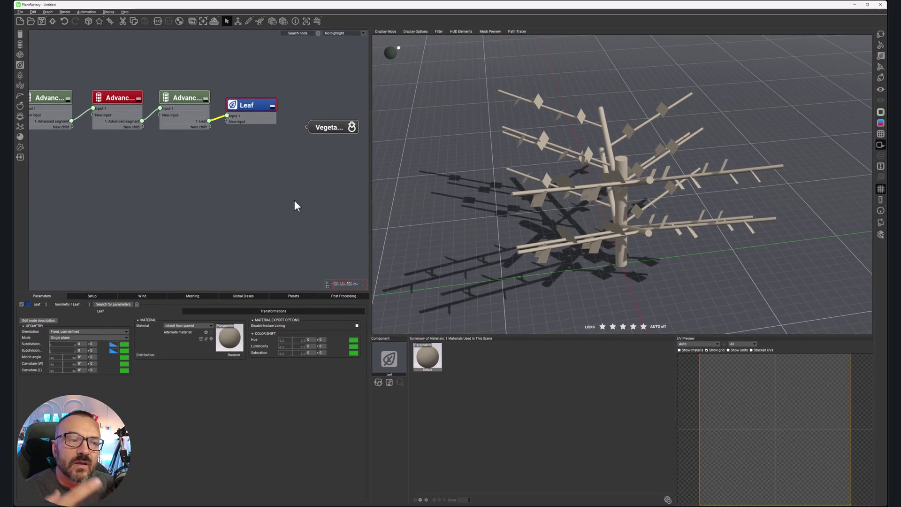
{"action": "left_click", "coordinate": [881, 123]}
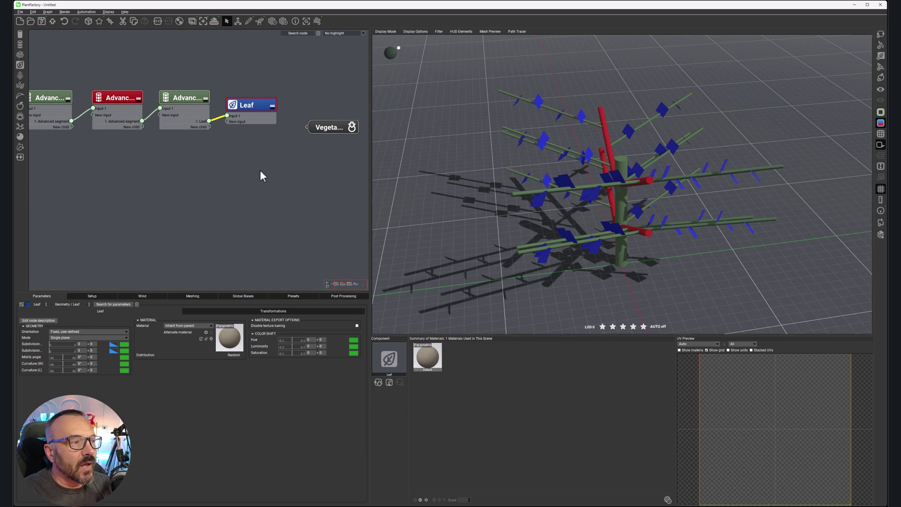
{"action": "left_click", "coordinate": [880, 123]}
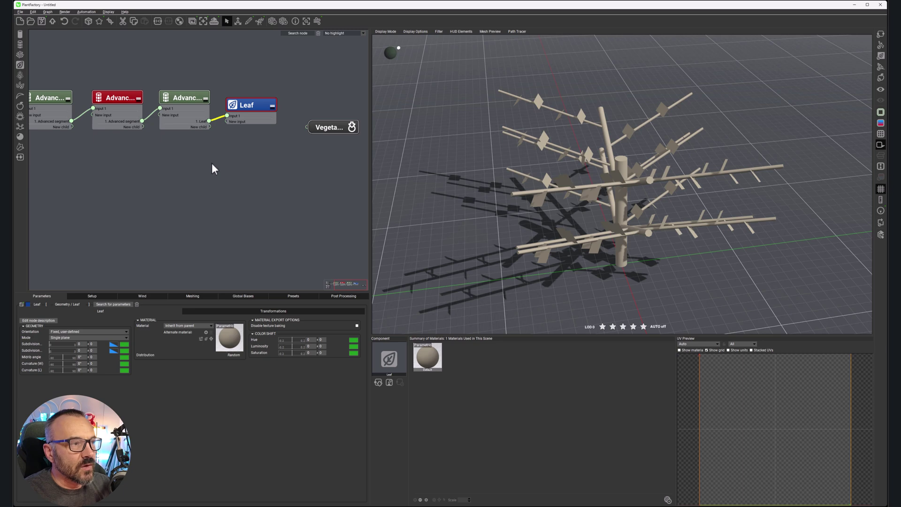
{"action": "middle_click_drag", "start_coordinate": [189, 179], "coordinate": [283, 205]}
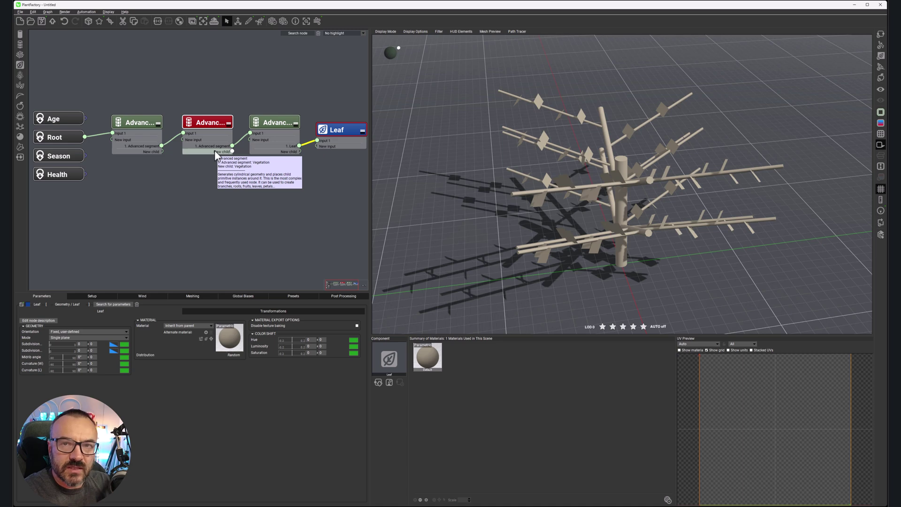
Step: Rename the third Advanced segment node to End branch
{"action": "left_click", "coordinate": [298, 33]}
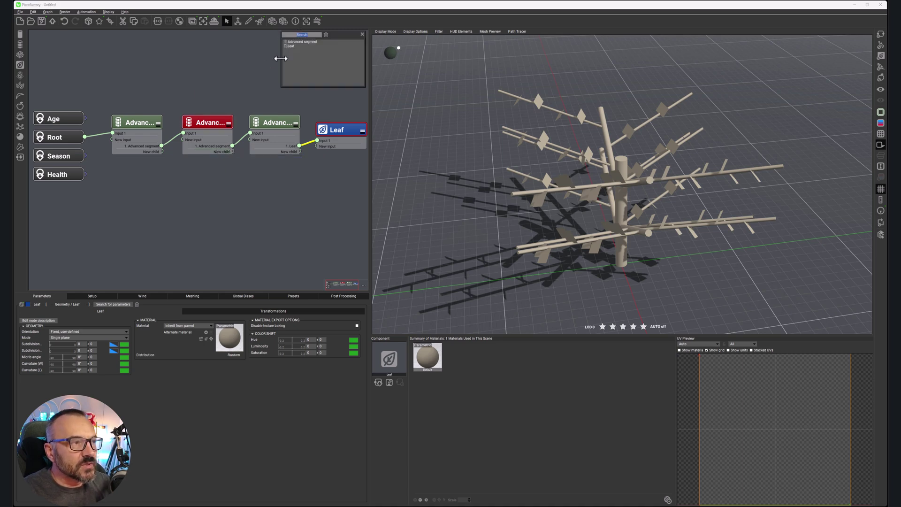
{"action": "left_click", "coordinate": [277, 123]}
{"action": "left_click", "coordinate": [302, 33]}
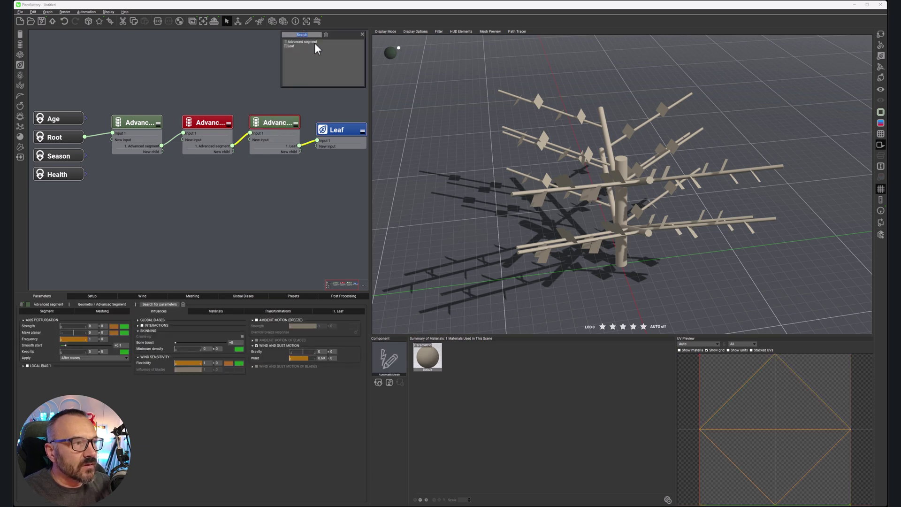
{"action": "double_click", "coordinate": [279, 123]}
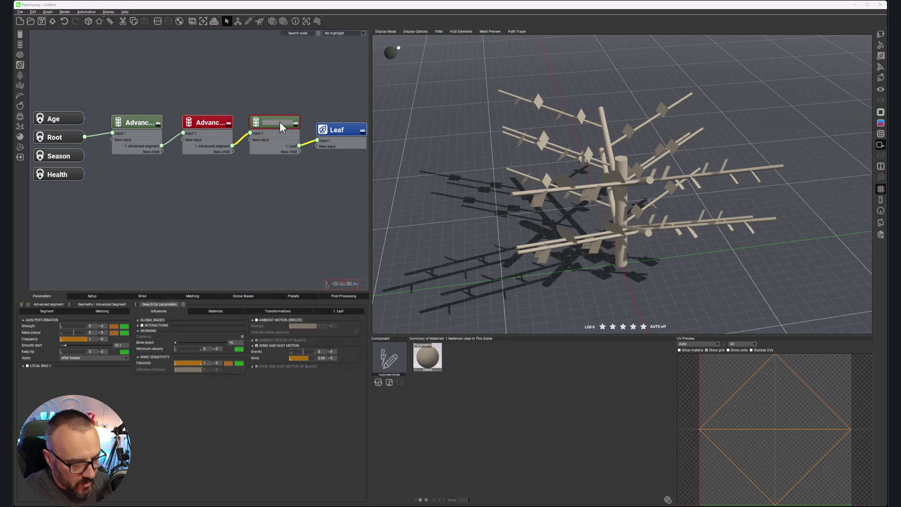
{"action": "type", "text": "End N"}
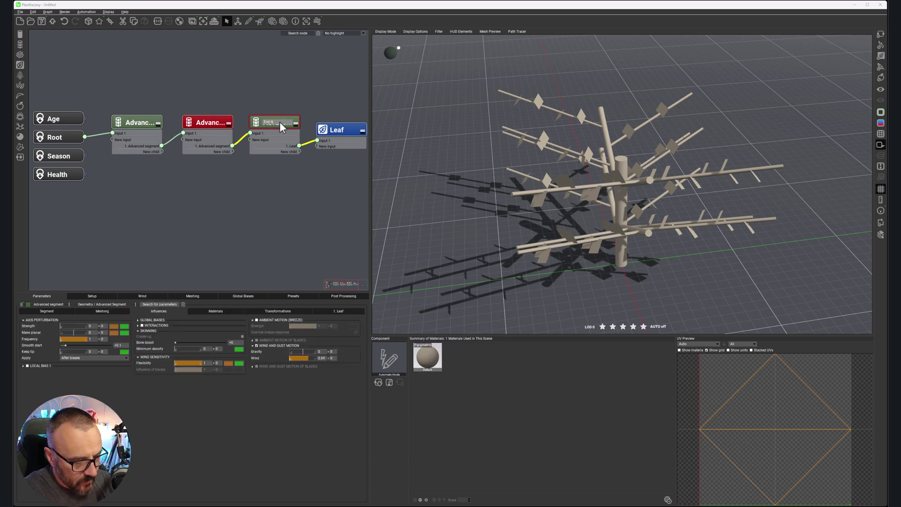
{"action": "type", "text": "ranch"}
{"action": "left_click", "coordinate": [240, 55]}
Step: Find the End branch node with Search node, then clear the selection
{"action": "left_click", "coordinate": [300, 34]}
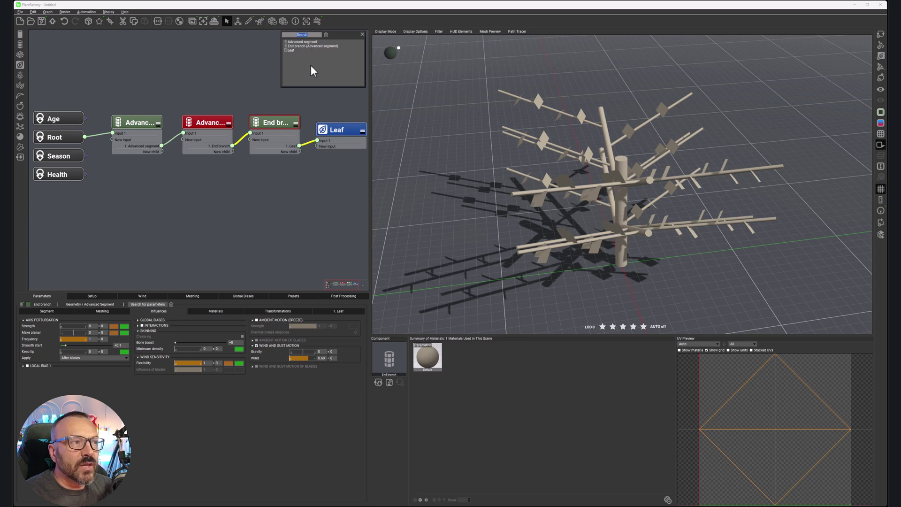
{"action": "left_click", "coordinate": [297, 45]}
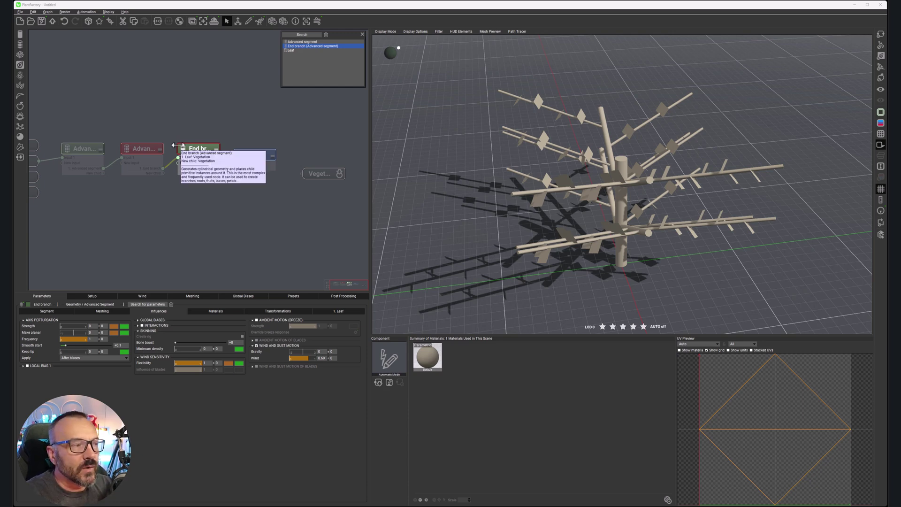
{"action": "left_click", "coordinate": [207, 109]}
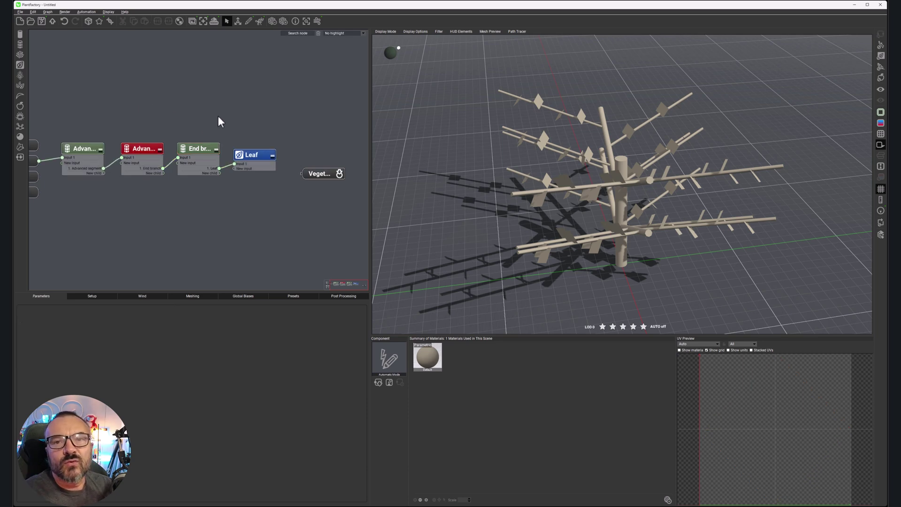
Step: Keep the red Advanced segment's original name, and toggle geometry-node highlighting on and back off
{"action": "left_click", "coordinate": [139, 148]}
{"action": "double_click", "coordinate": [141, 149]}
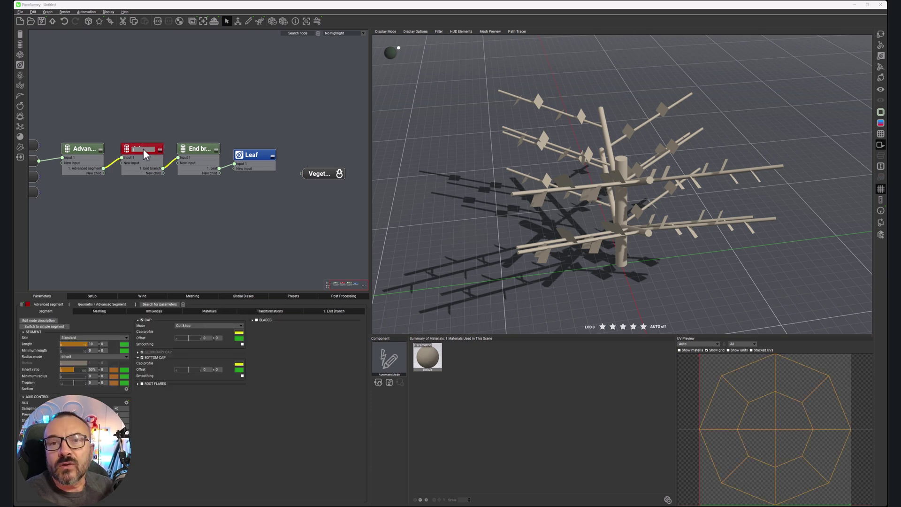
{"action": "key", "text": "Escape"}
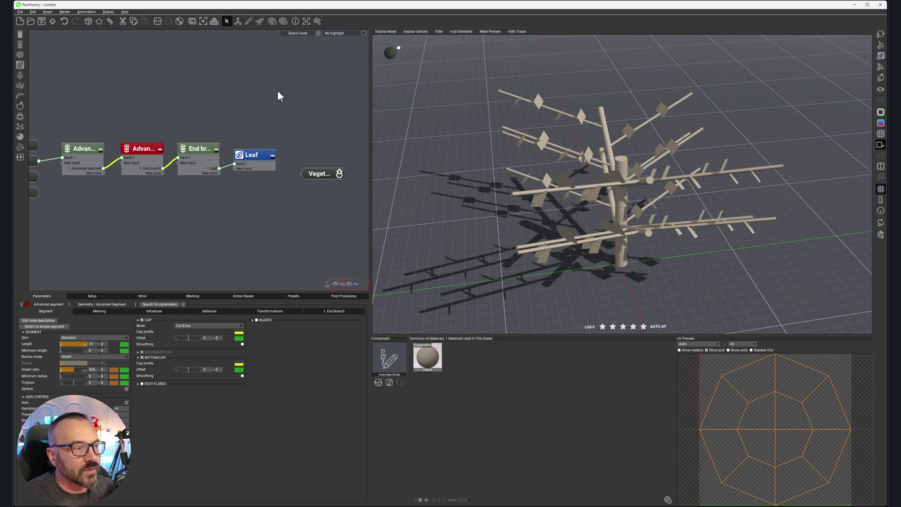
{"action": "left_click", "coordinate": [346, 34]}
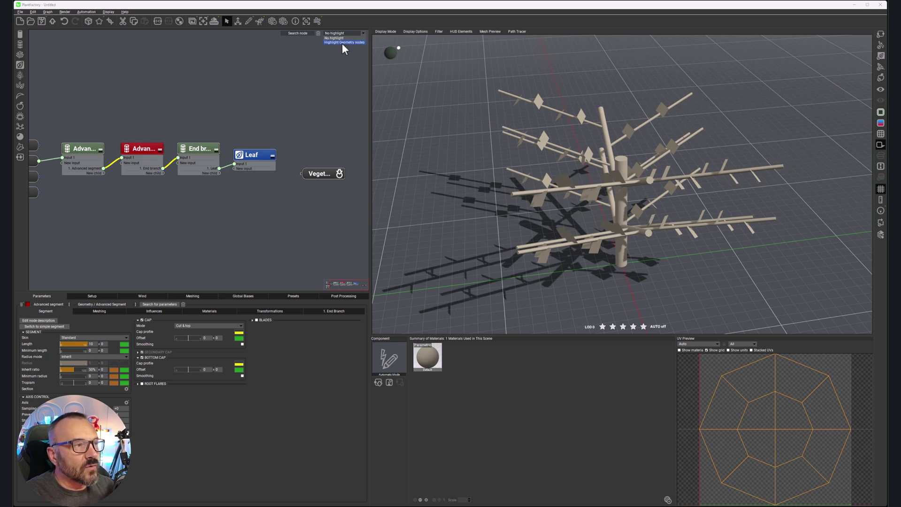
{"action": "left_click", "coordinate": [342, 42]}
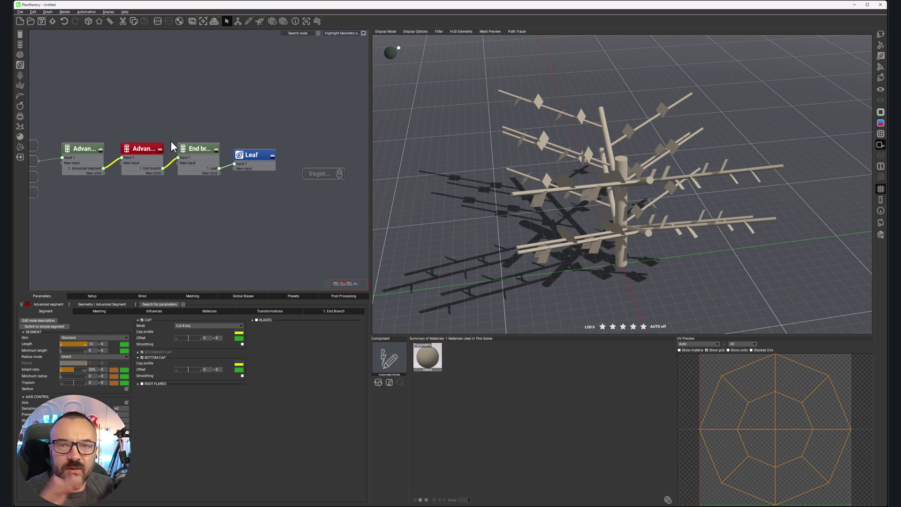
{"action": "left_click", "coordinate": [353, 33]}
{"action": "left_click", "coordinate": [340, 38]}
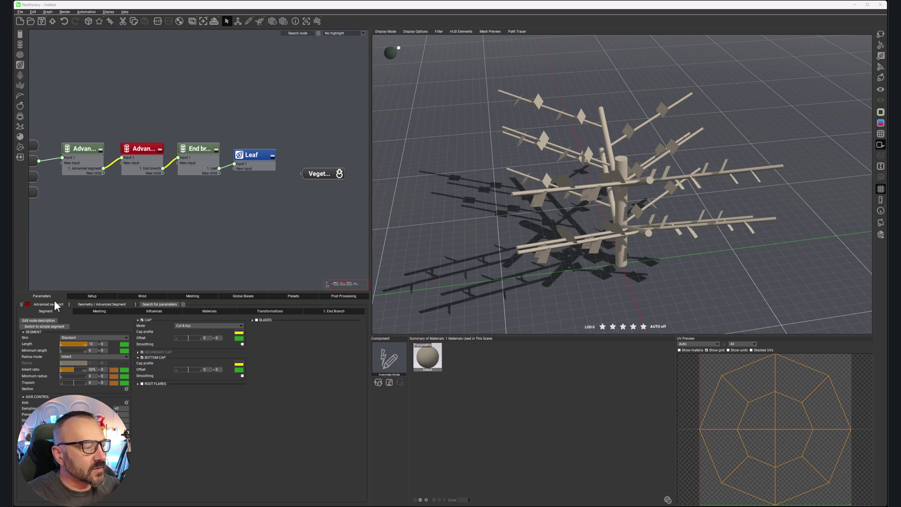
Step: Browse the plant's Setup, Wind, Meshing, Global Biases, Presets and Post Processing pages
{"action": "left_click", "coordinate": [74, 206]}
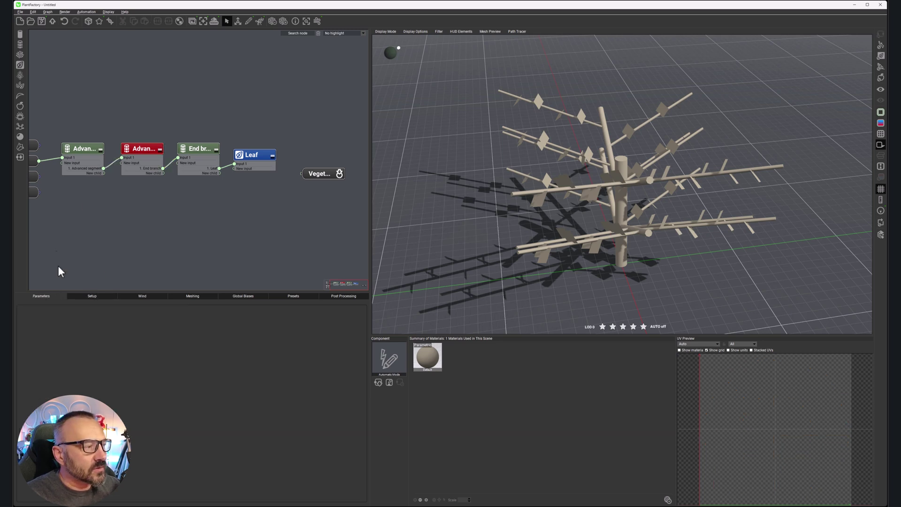
{"action": "left_click", "coordinate": [93, 296]}
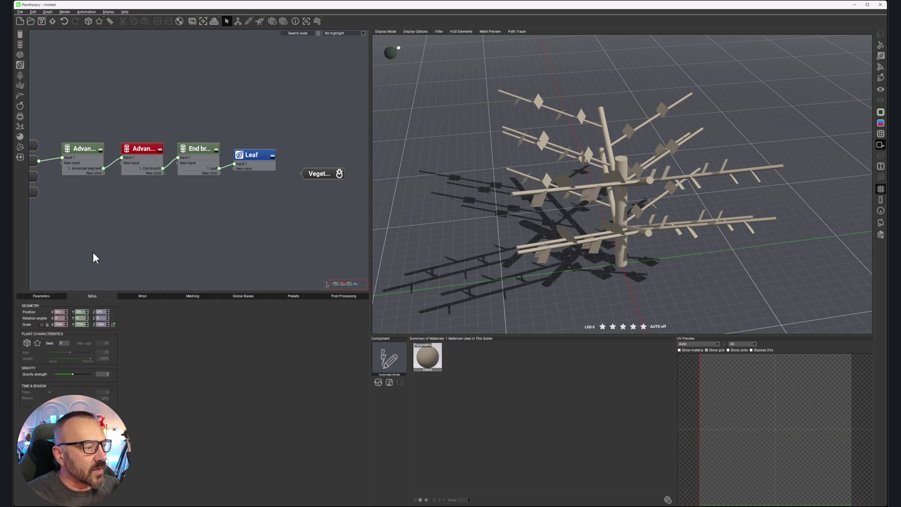
{"action": "left_click", "coordinate": [141, 297]}
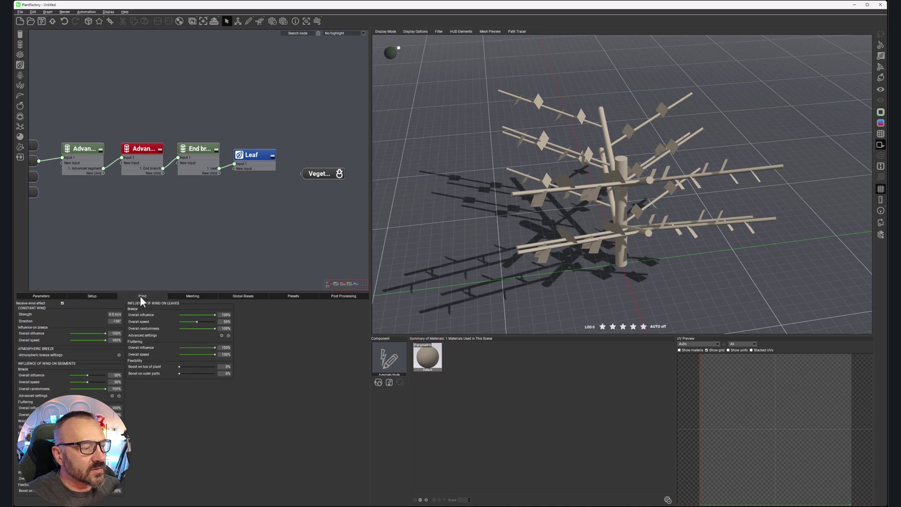
{"action": "left_click", "coordinate": [180, 296]}
{"action": "left_click", "coordinate": [256, 296]}
{"action": "left_click", "coordinate": [292, 297]}
{"action": "left_click", "coordinate": [339, 297]}
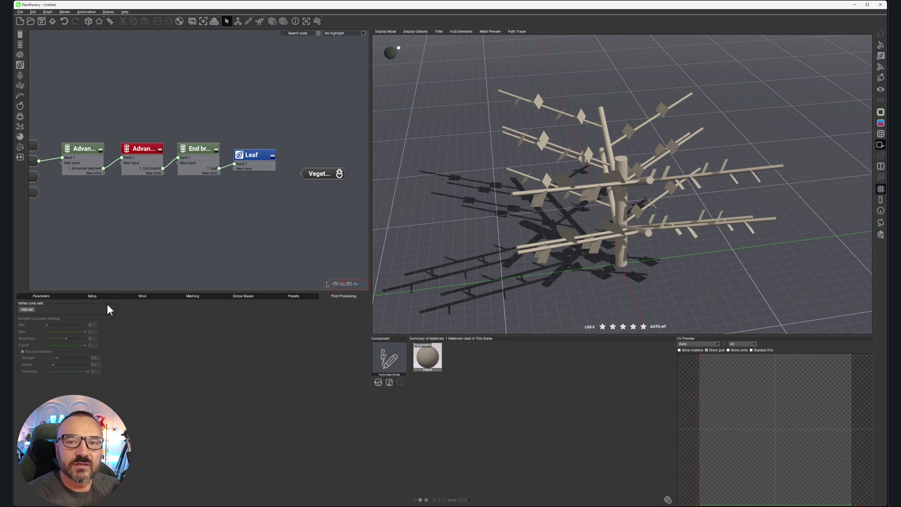
{"action": "left_click", "coordinate": [40, 297]}
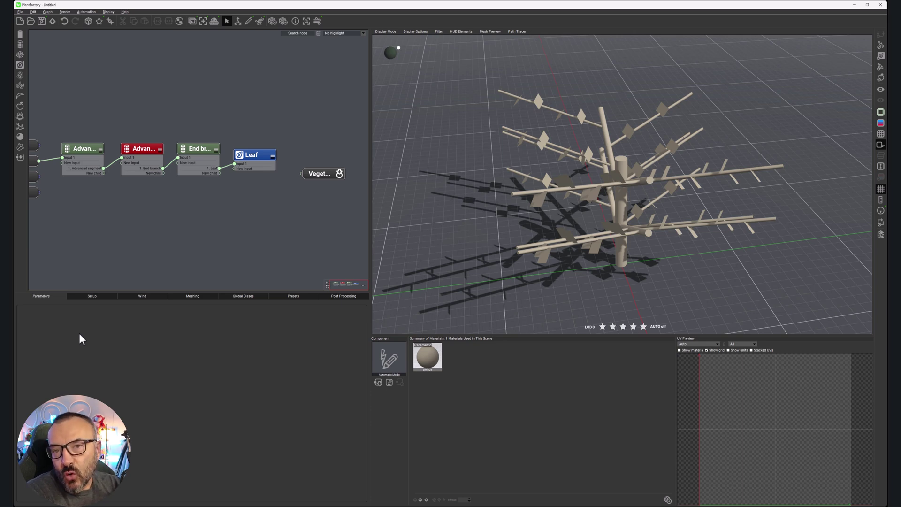
Step: Select the first Advanced segment node and review its Meshing, Influences, Materials and Transformations parameters
{"action": "left_click", "coordinate": [96, 147]}
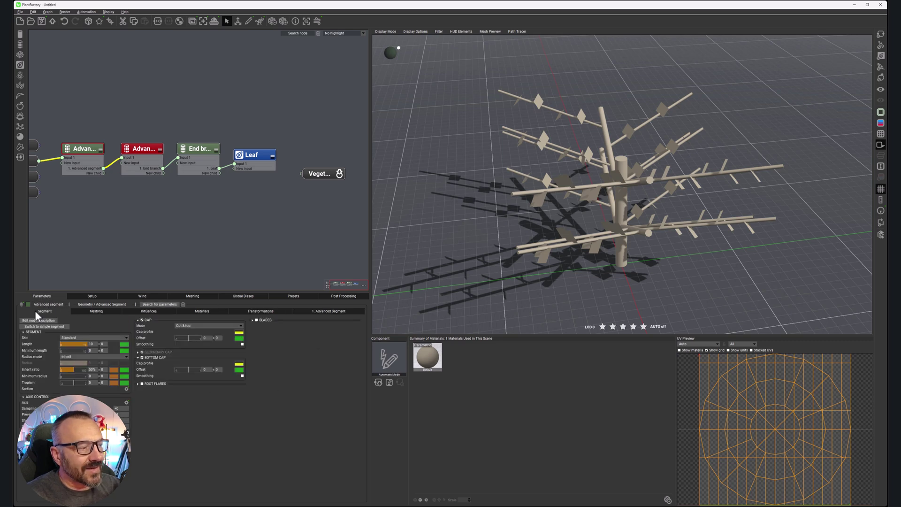
{"action": "left_click", "coordinate": [96, 310]}
{"action": "left_click", "coordinate": [148, 311]}
{"action": "left_click", "coordinate": [192, 311]}
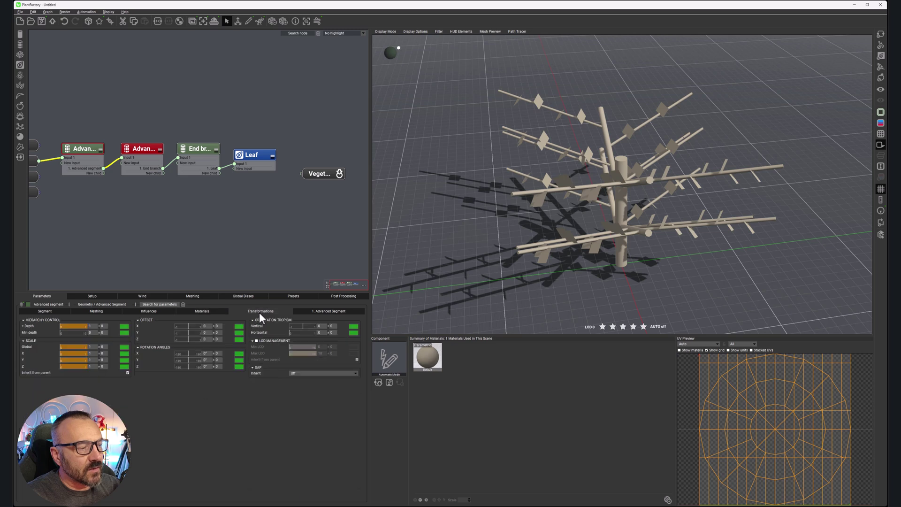
{"action": "left_click", "coordinate": [316, 312]}
{"action": "left_click", "coordinate": [60, 311]}
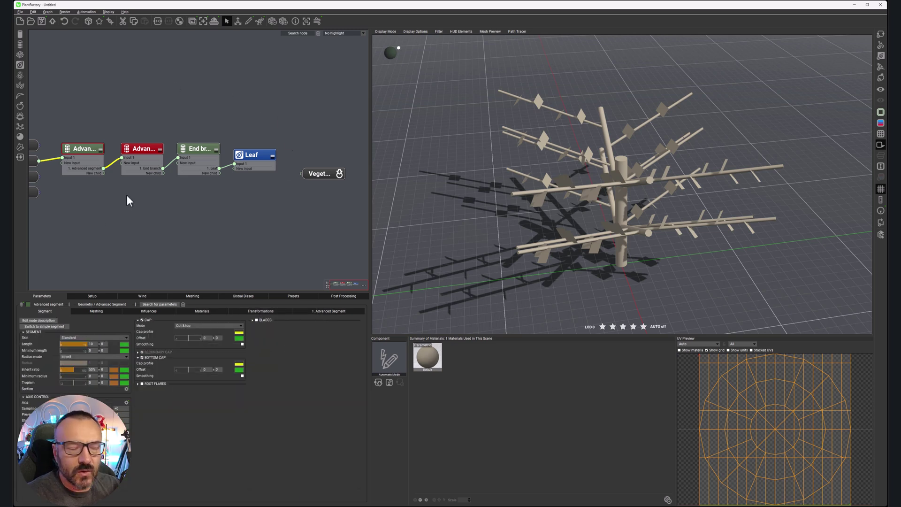
Step: Recheck the plant's Wind, Meshing, Global Biases and Post Processing pages, then return to the segment parameters
{"action": "left_click", "coordinate": [89, 294]}
{"action": "left_click", "coordinate": [190, 296]}
{"action": "left_click", "coordinate": [235, 296]}
{"action": "left_click", "coordinate": [320, 296]}
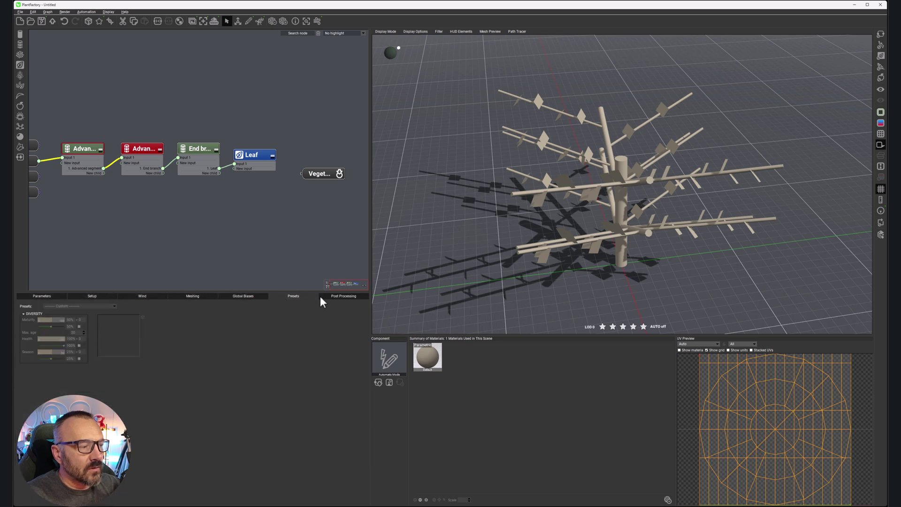
{"action": "left_click", "coordinate": [53, 296]}
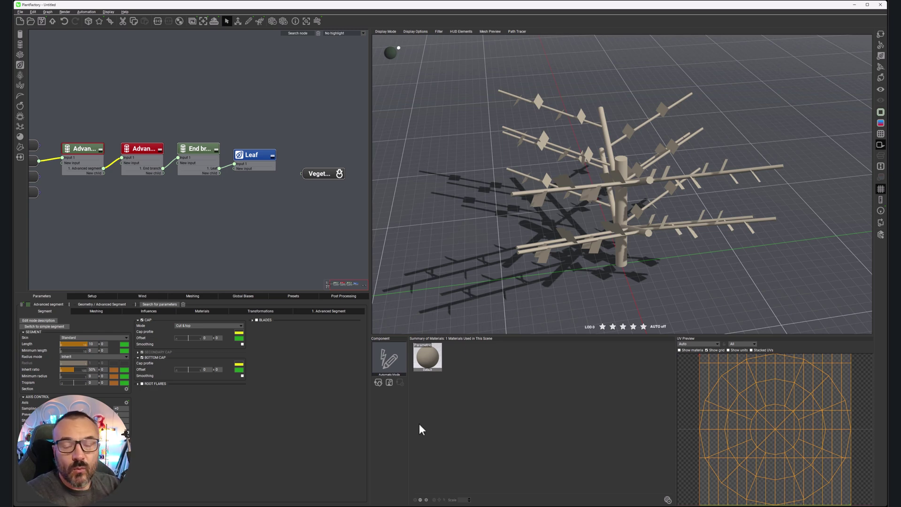
Step: Pick the Scots Pine branch from the components library and draw three branches up from the trunk
{"action": "left_click", "coordinate": [379, 382]}
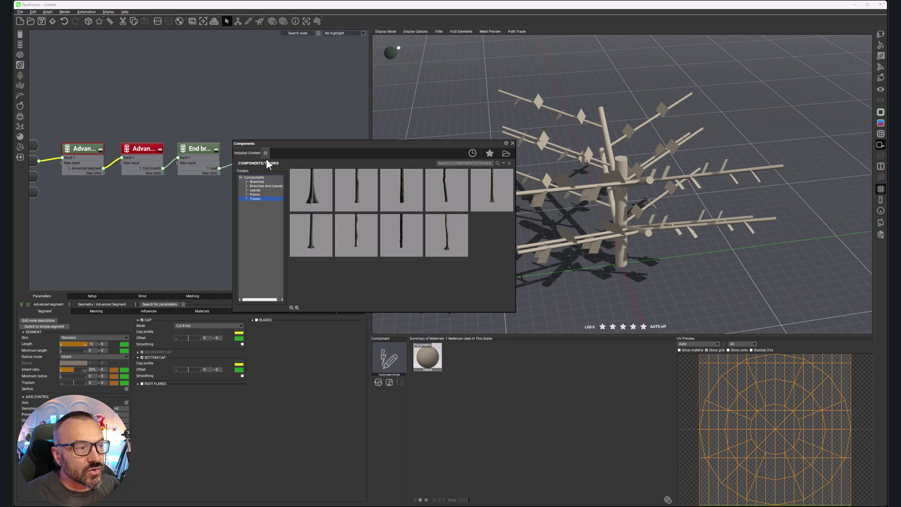
{"action": "left_click", "coordinate": [257, 181]}
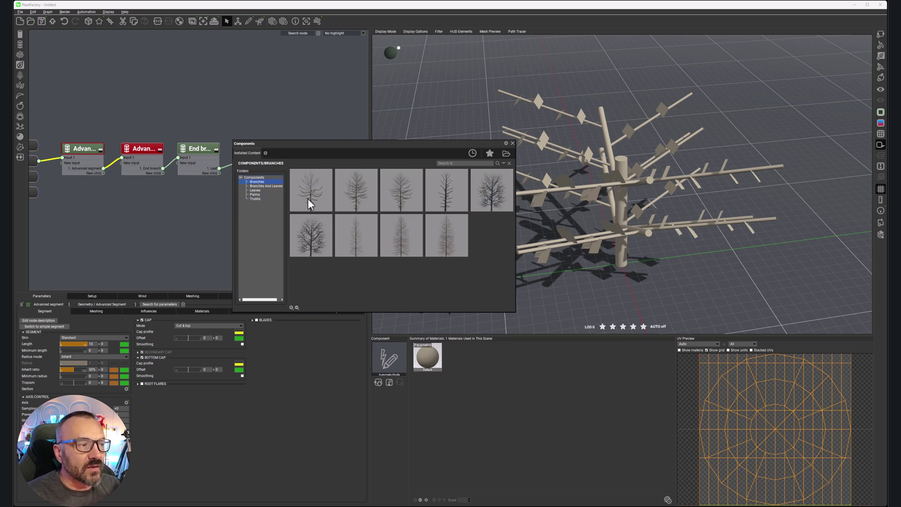
{"action": "double_click", "coordinate": [355, 235]}
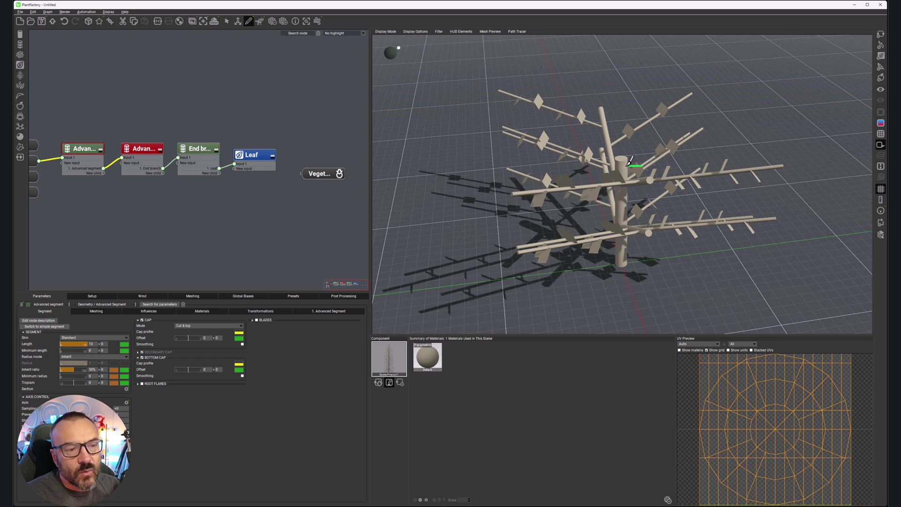
{"action": "mouse_move", "coordinate": [643, 145]}
{"action": "left_mouse_down"}
{"action": "mouse_move", "coordinate": [666, 135]}
{"action": "mouse_move", "coordinate": [649, 94]}
{"action": "mouse_move", "coordinate": [663, 120]}
{"action": "left_mouse_up"}
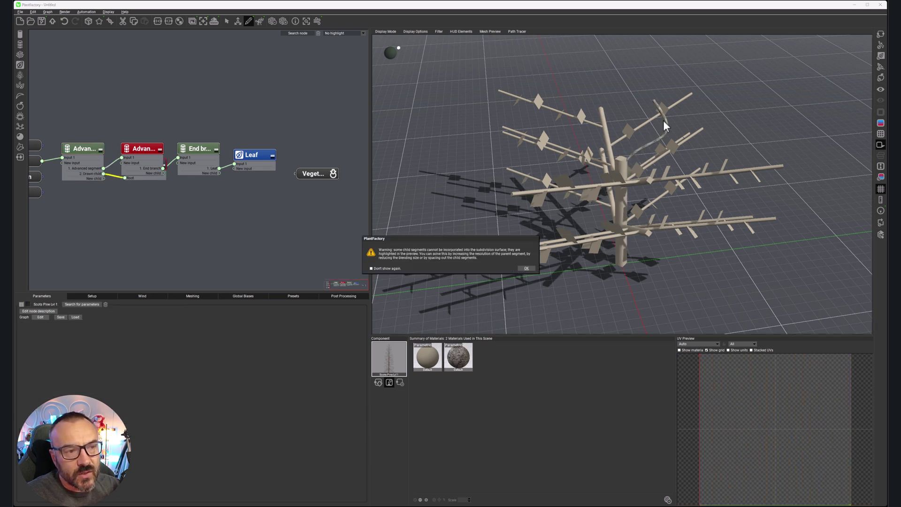
{"action": "left_click", "coordinate": [524, 268]}
{"action": "mouse_move", "coordinate": [671, 125]}
{"action": "left_mouse_down"}
{"action": "mouse_move", "coordinate": [692, 115]}
{"action": "mouse_move", "coordinate": [688, 98]}
{"action": "left_mouse_up"}
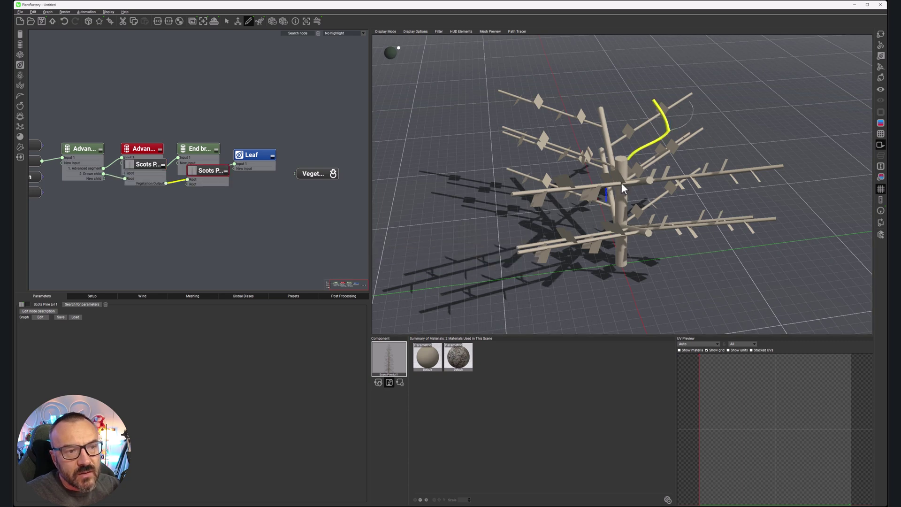
{"action": "left_click_drag", "start_coordinate": [639, 148], "coordinate": [638, 109]}
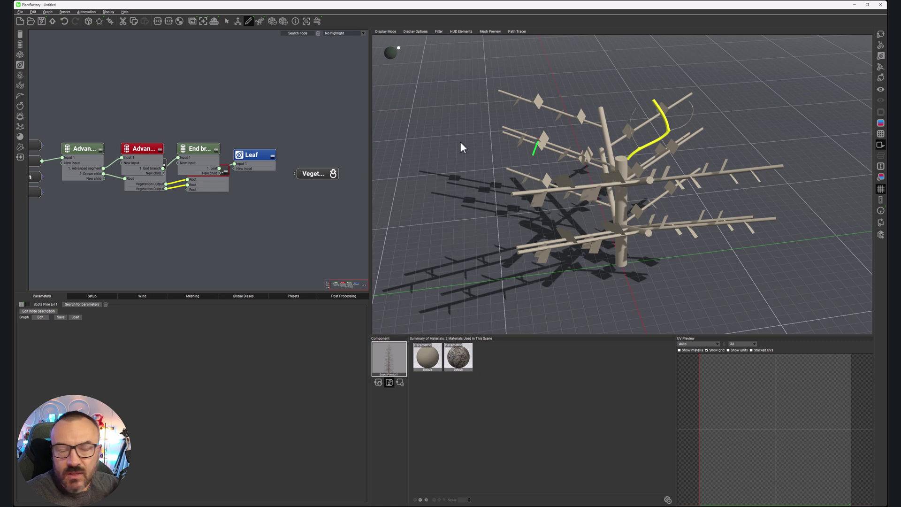
Step: Reopen the plant components library and close it again
{"action": "left_click", "coordinate": [378, 382]}
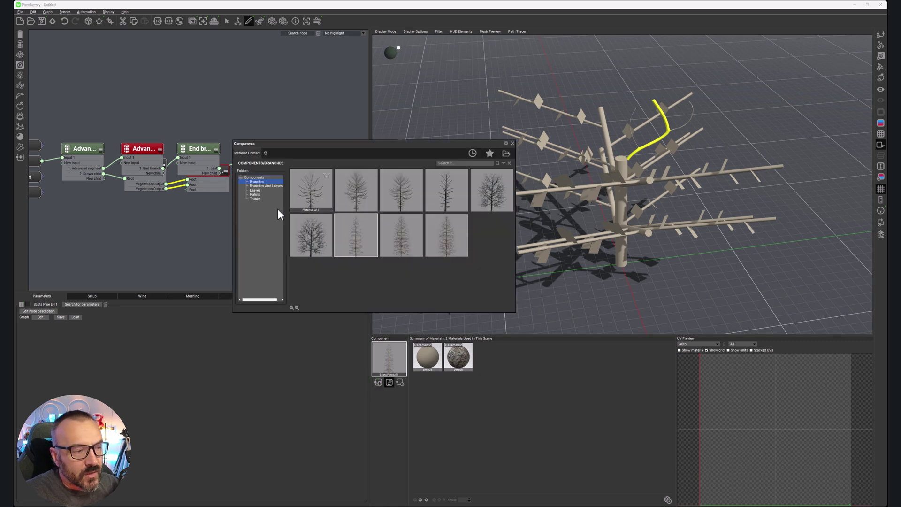
{"action": "mouse_move", "coordinate": [300, 197]}
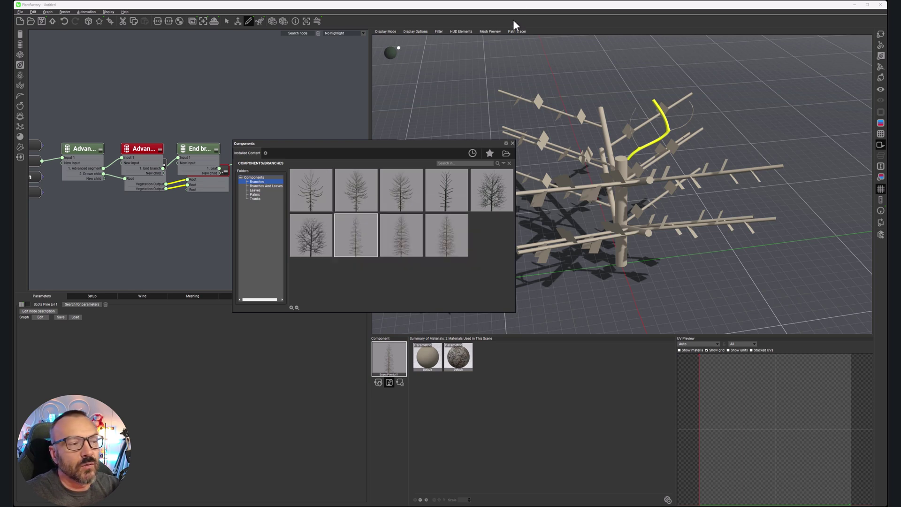
{"action": "left_click", "coordinate": [512, 144]}
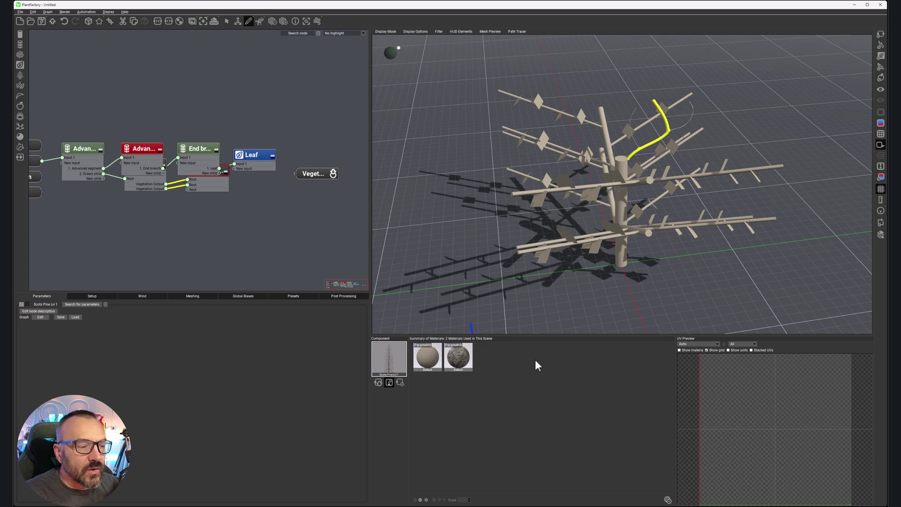
{"action": "left_click", "coordinate": [426, 500]}
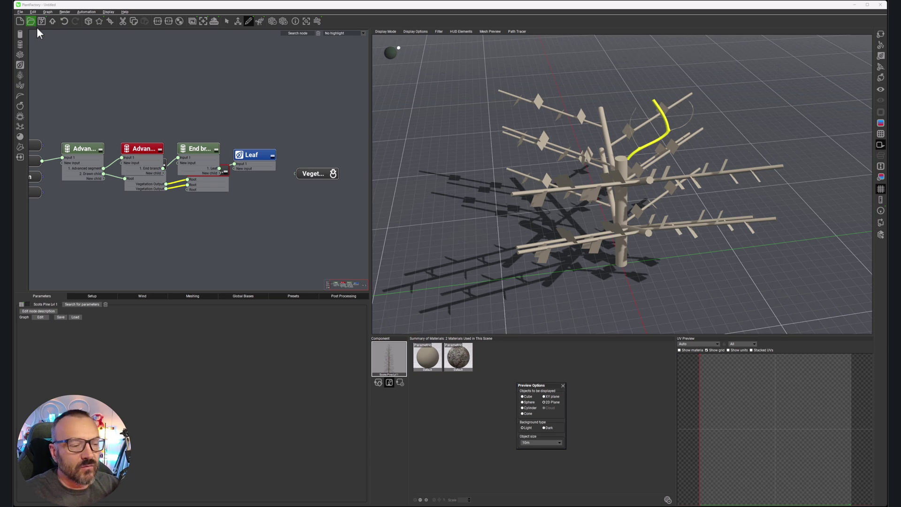
{"action": "left_click", "coordinate": [562, 385]}
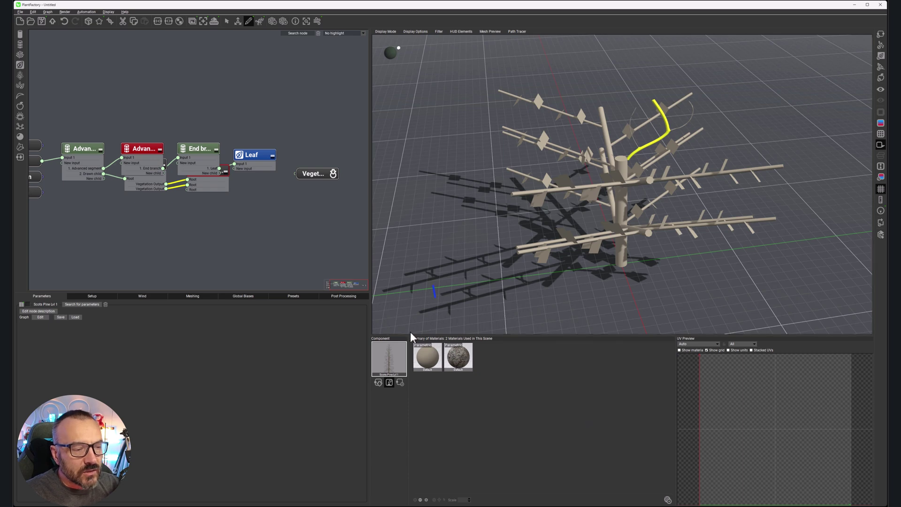
{"action": "double_click", "coordinate": [456, 356]}
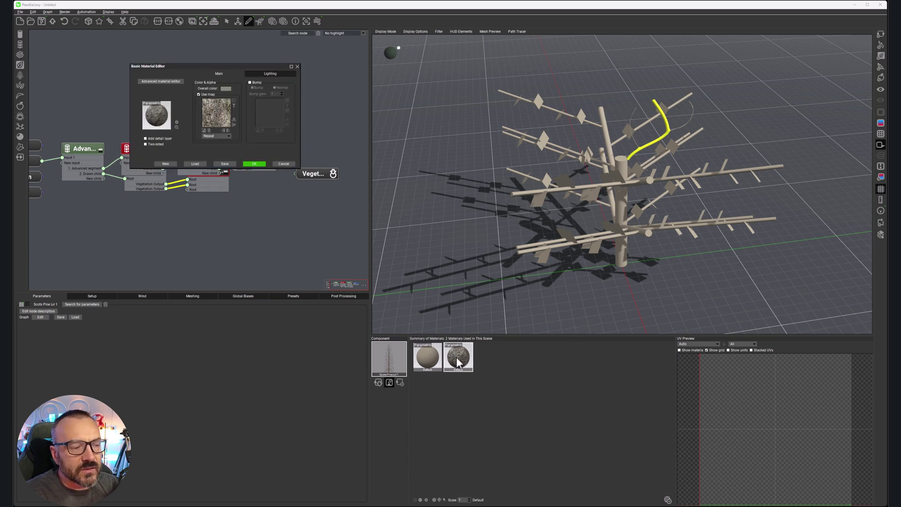
{"action": "left_click_drag", "start_coordinate": [178, 65], "coordinate": [344, 129]}
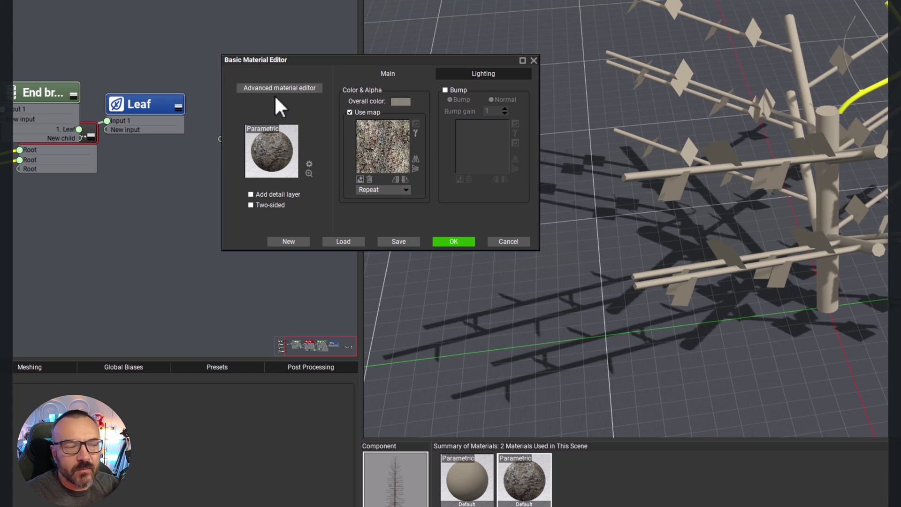
{"action": "left_click", "coordinate": [289, 86]}
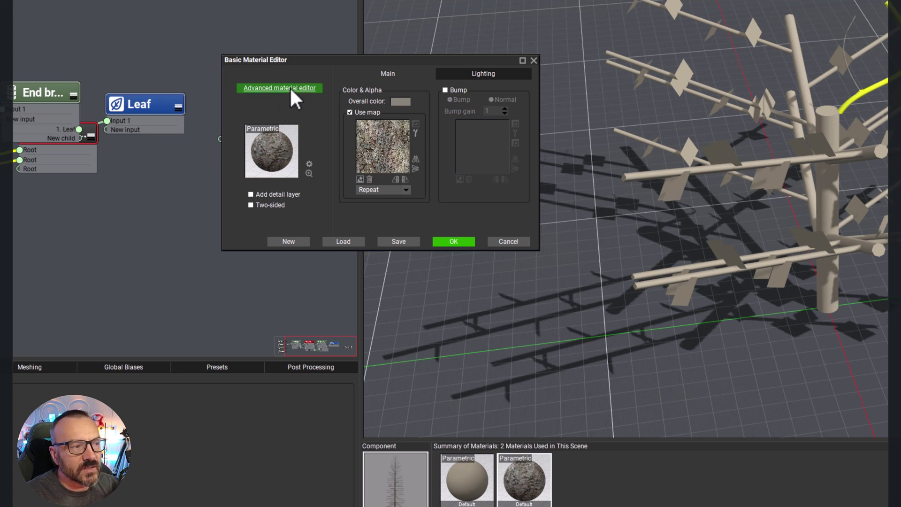
{"action": "left_click", "coordinate": [650, 315]}
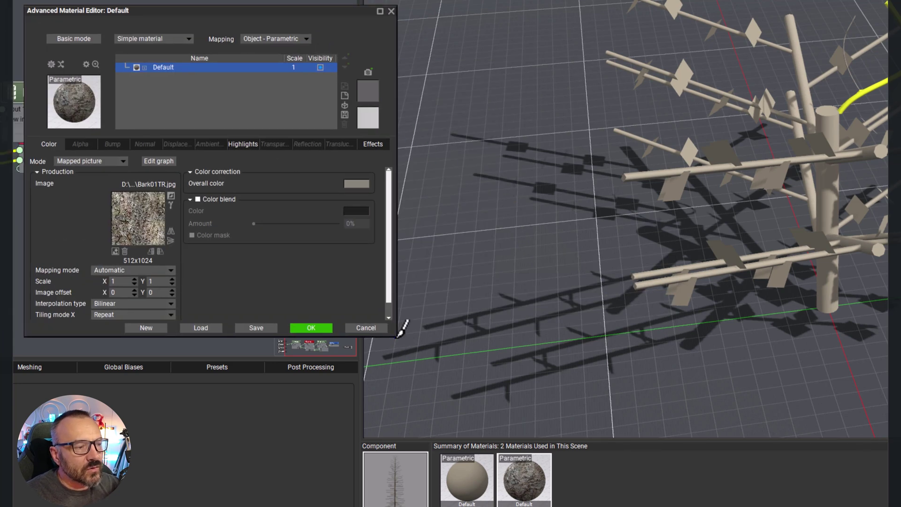
{"action": "left_click_drag", "start_coordinate": [810, 438], "coordinate": [855, 443]}
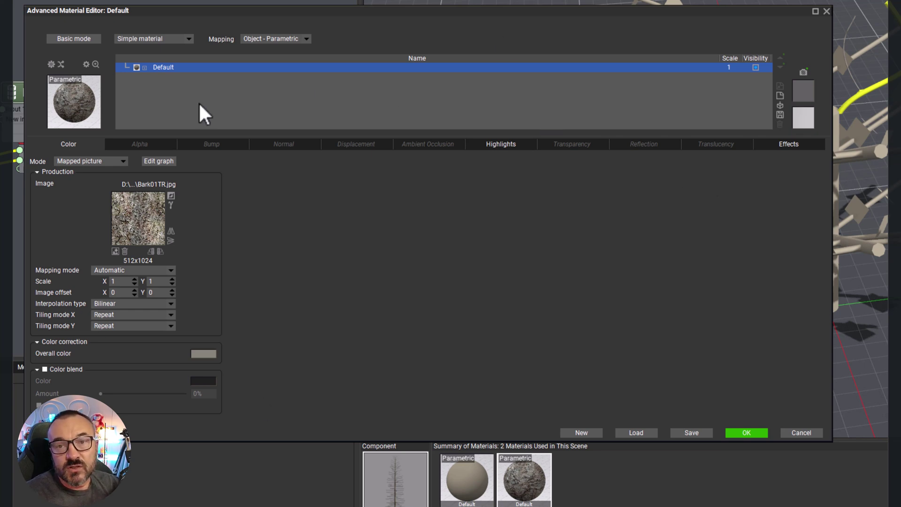
{"action": "left_click", "coordinate": [189, 40]}
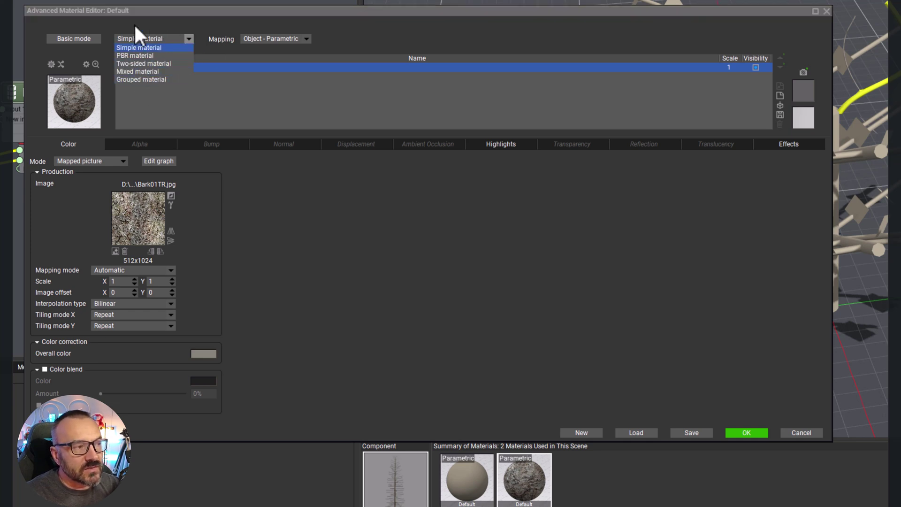
{"action": "left_click", "coordinate": [440, 284]}
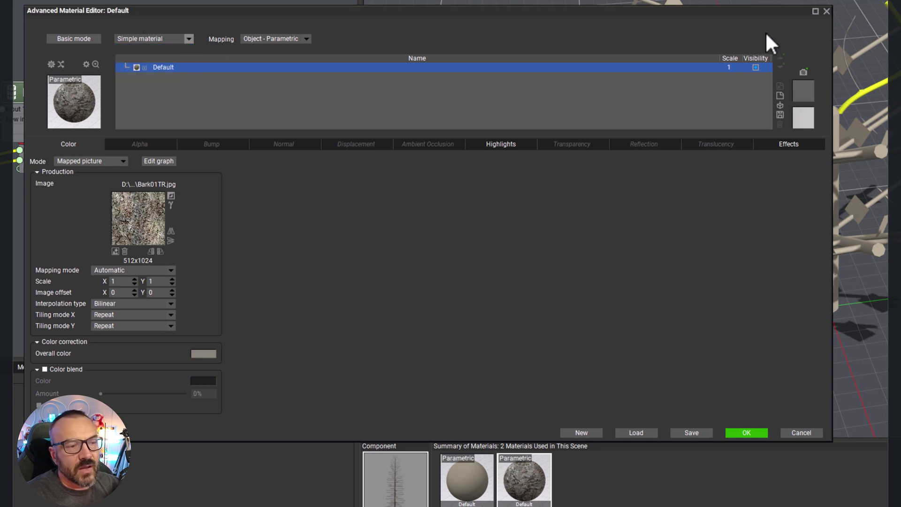
{"action": "left_click", "coordinate": [826, 11]}
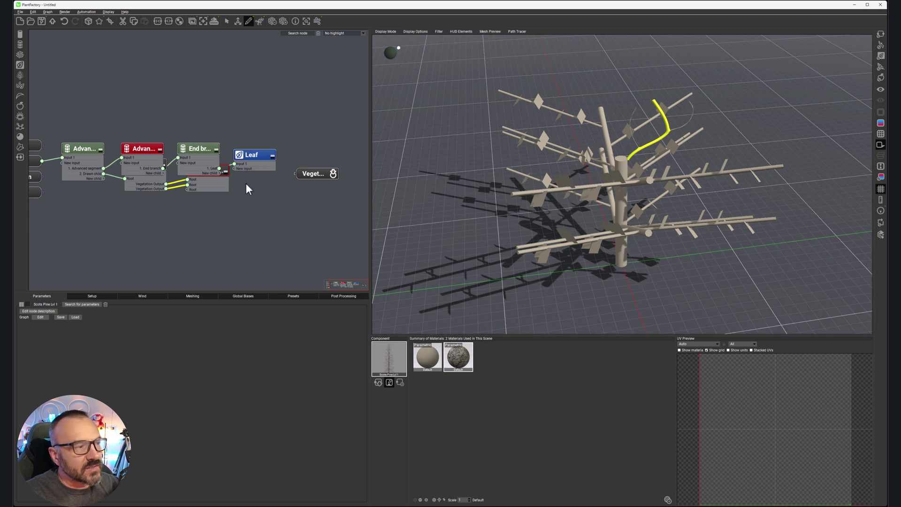
Step: Move End branch higher, Scots Pine below the others, and Leaf further right
{"action": "left_click", "coordinate": [62, 55]}
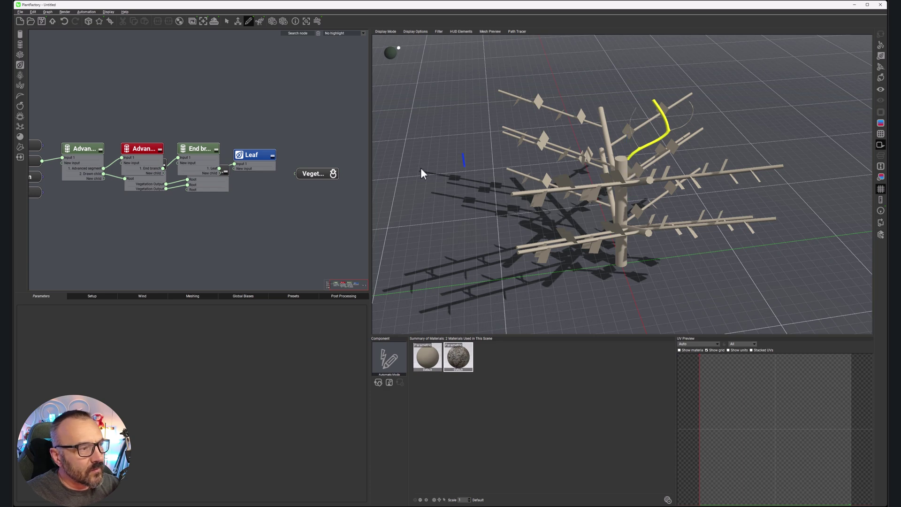
{"action": "left_click_drag", "start_coordinate": [196, 146], "coordinate": [208, 93]}
{"action": "left_click_drag", "start_coordinate": [205, 172], "coordinate": [210, 223]}
{"action": "left_click_drag", "start_coordinate": [254, 155], "coordinate": [285, 151]}
Step: Select the trunk, preview the End branch UV layout, then set UV preview back to automatic
{"action": "left_click", "coordinate": [145, 150]}
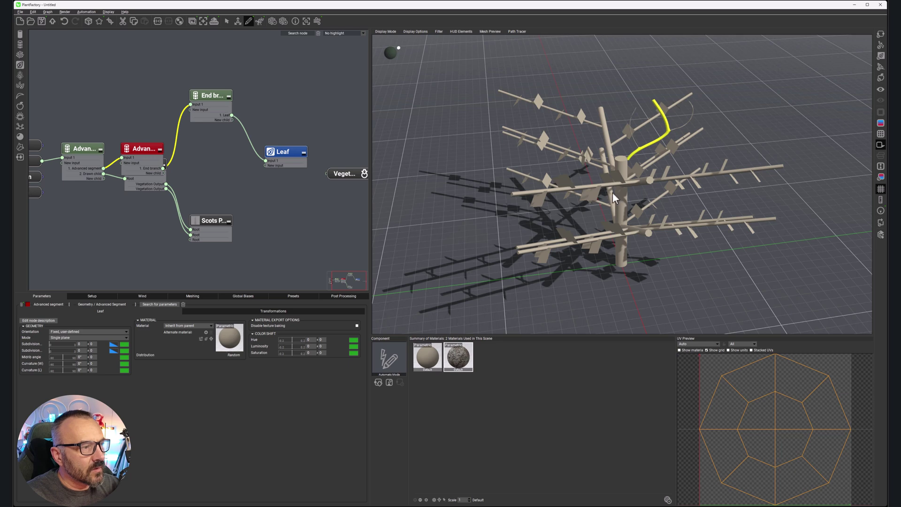
{"action": "key", "text": "Escape"}
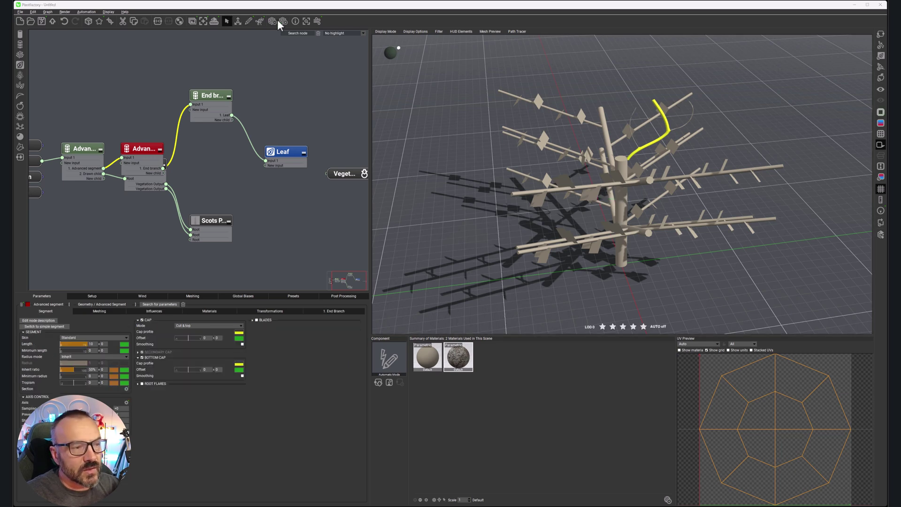
{"action": "left_click", "coordinate": [627, 210]}
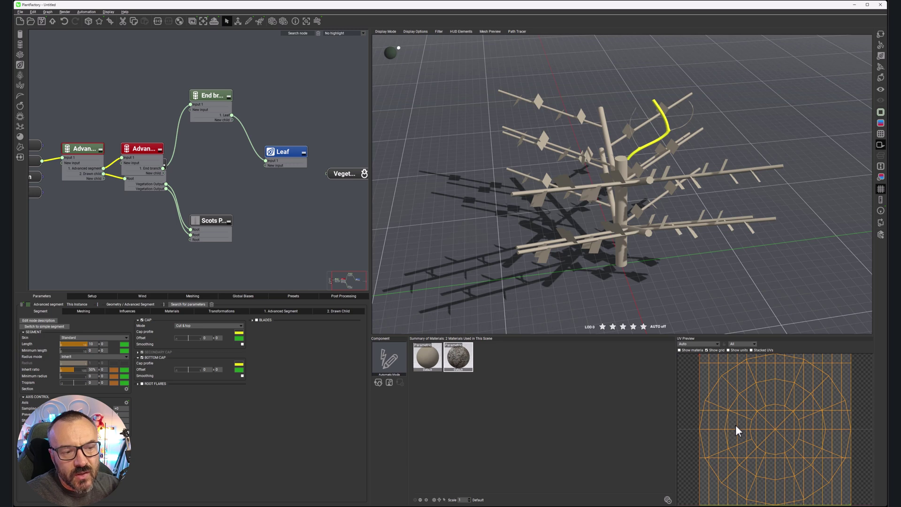
{"action": "left_click", "coordinate": [716, 344]}
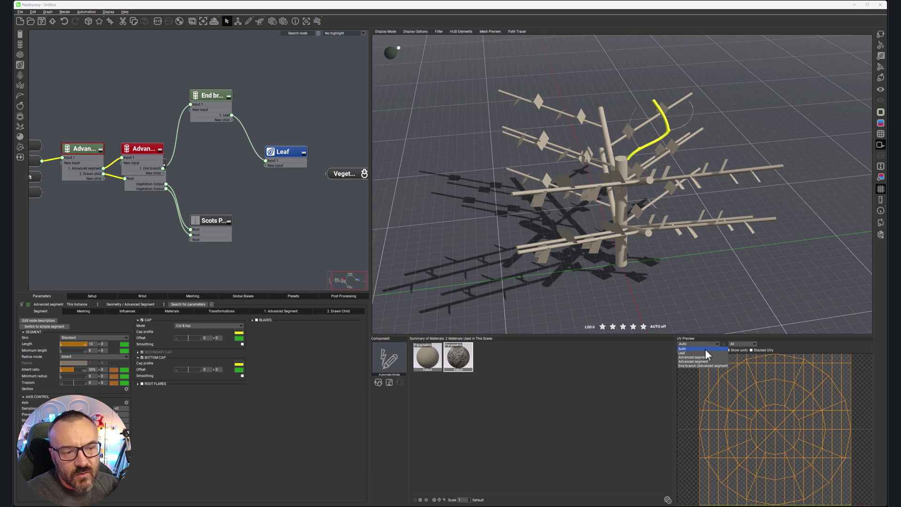
{"action": "left_click", "coordinate": [704, 365]}
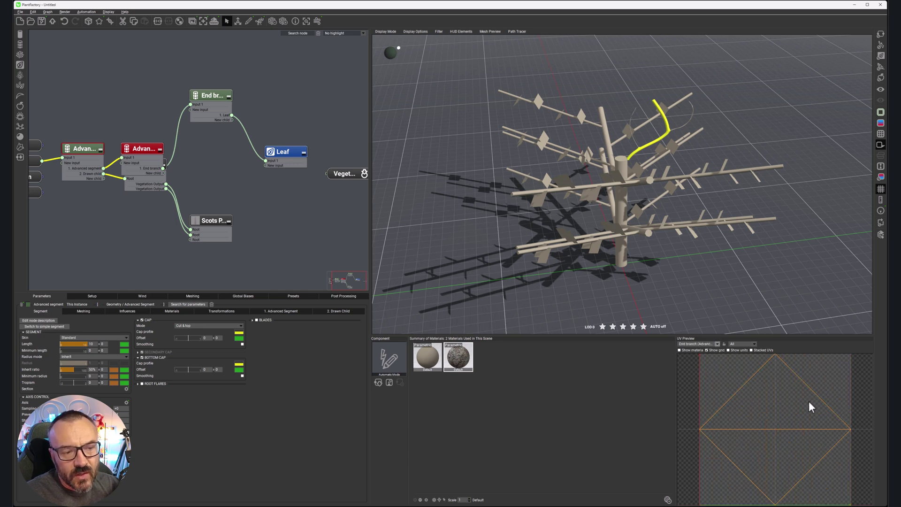
{"action": "left_click", "coordinate": [717, 345]}
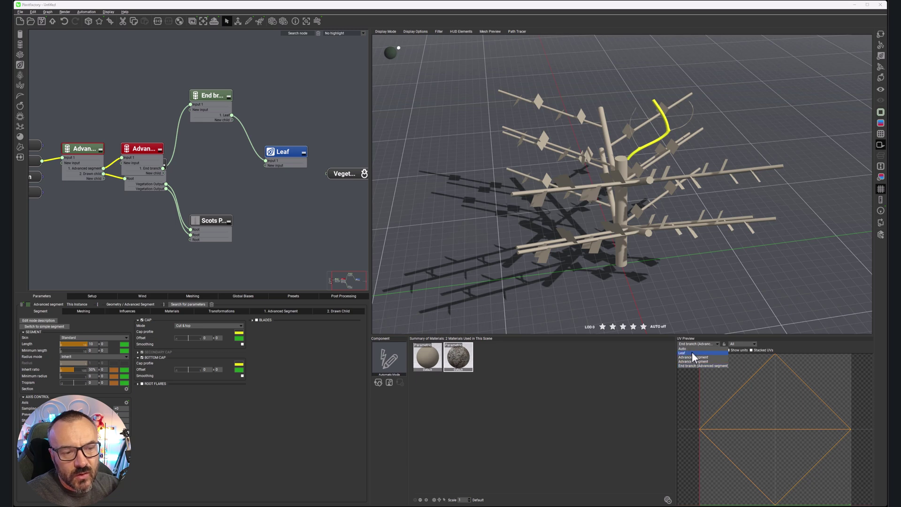
{"action": "left_click", "coordinate": [694, 349]}
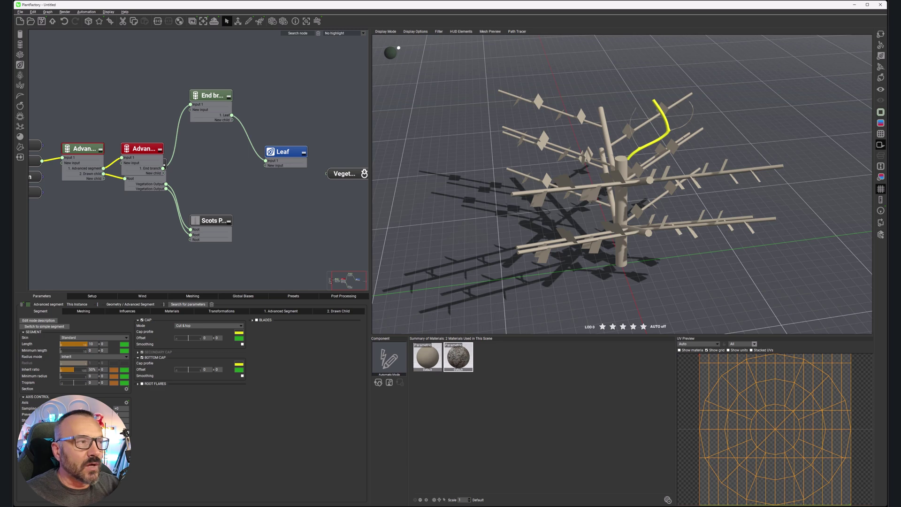
{"action": "left_click", "coordinate": [107, 11]}
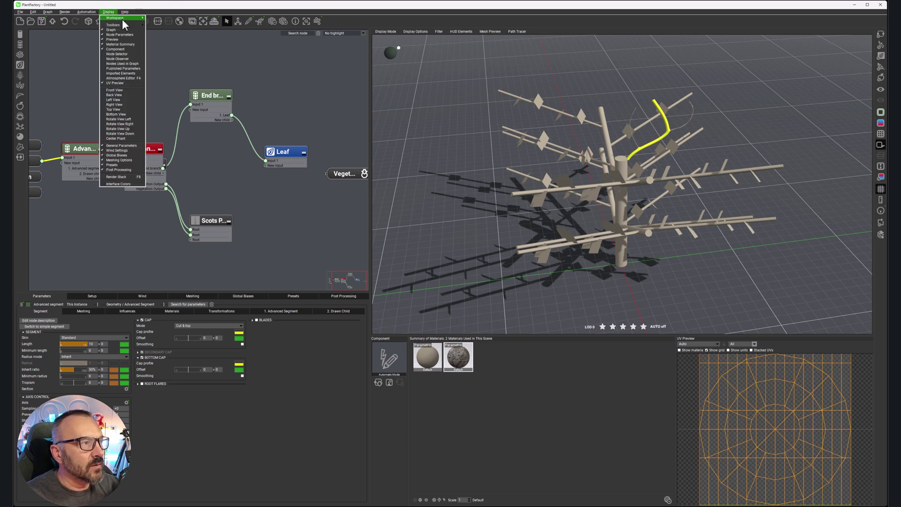
{"action": "mouse_move", "coordinate": [122, 19]}
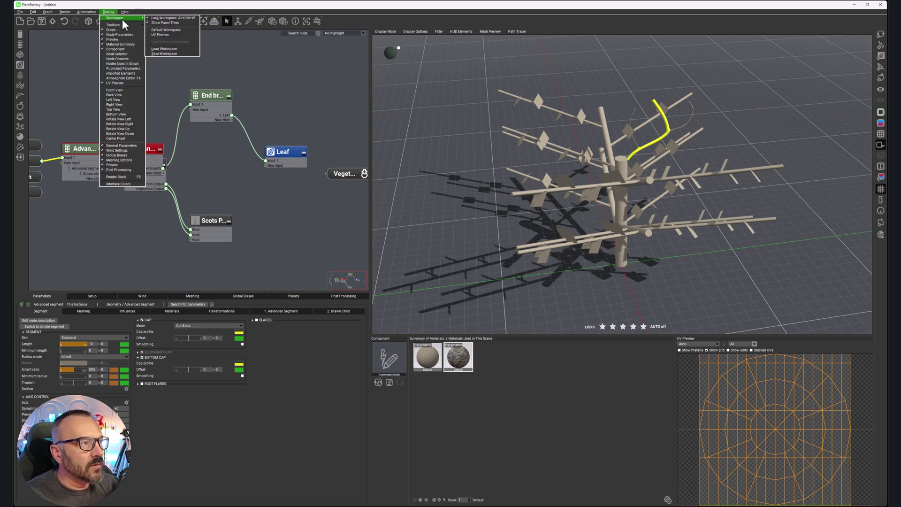
{"action": "left_click", "coordinate": [181, 18]}
{"action": "left_click_drag", "start_coordinate": [786, 338], "coordinate": [702, 370]}
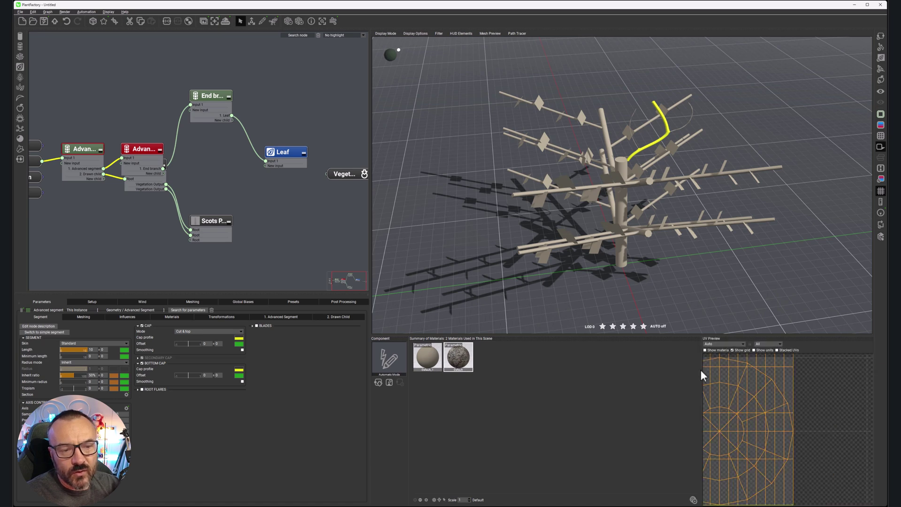
{"action": "left_click", "coordinate": [109, 12]}
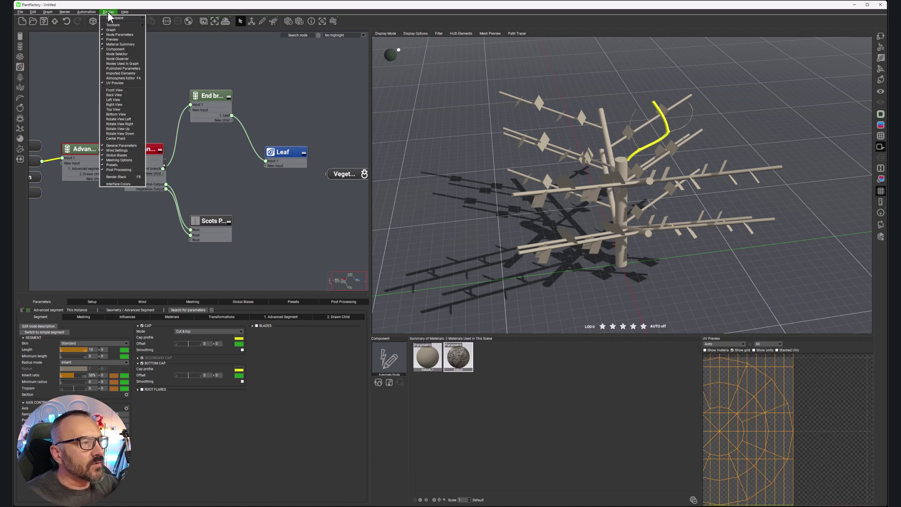
{"action": "mouse_move", "coordinate": [119, 17]}
{"action": "left_click", "coordinate": [180, 18]}
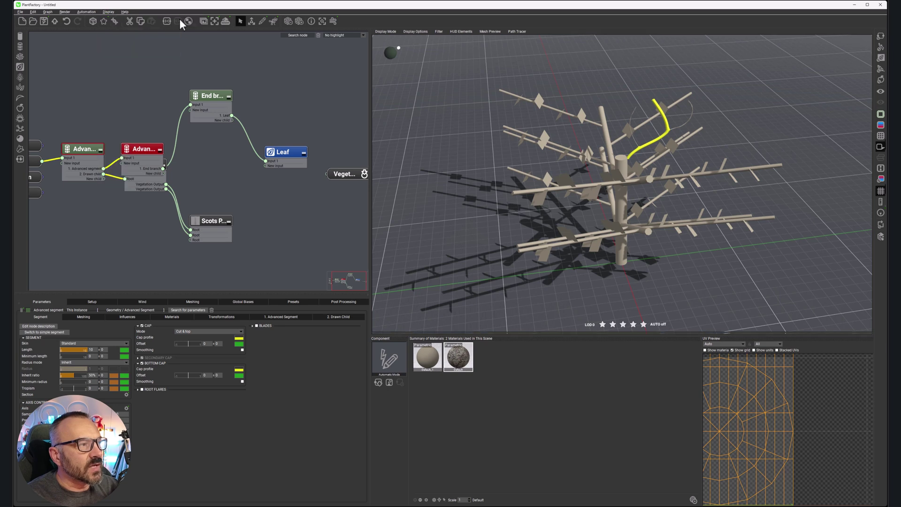